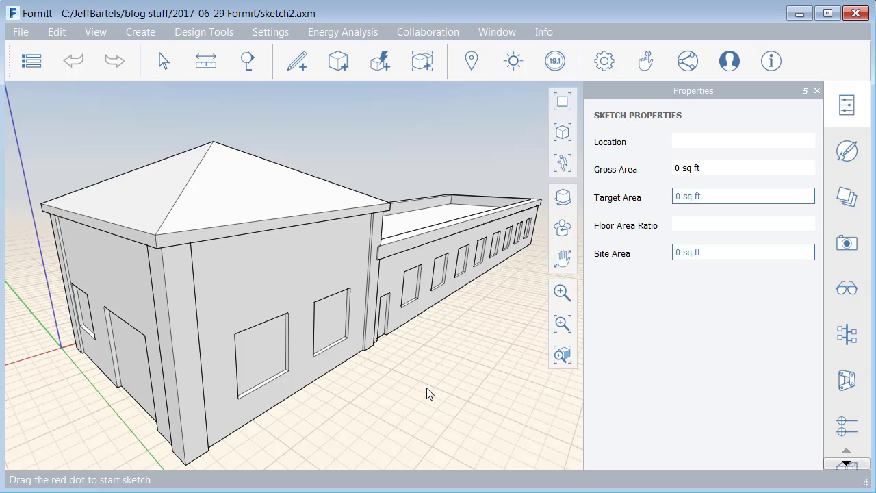
Show the sketch's material list, which holds only the default material
click(847, 152)
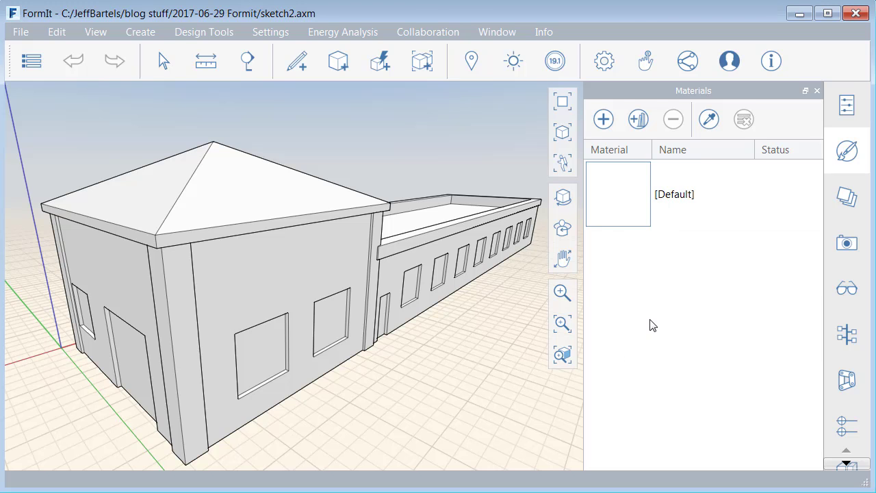
Import Running - Light Gray from the library's Masonry CMU category
click(637, 120)
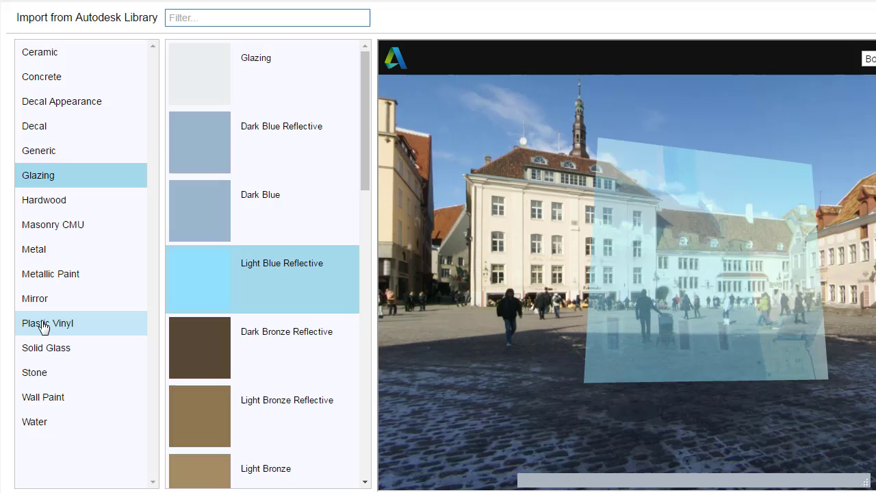
click(42, 326)
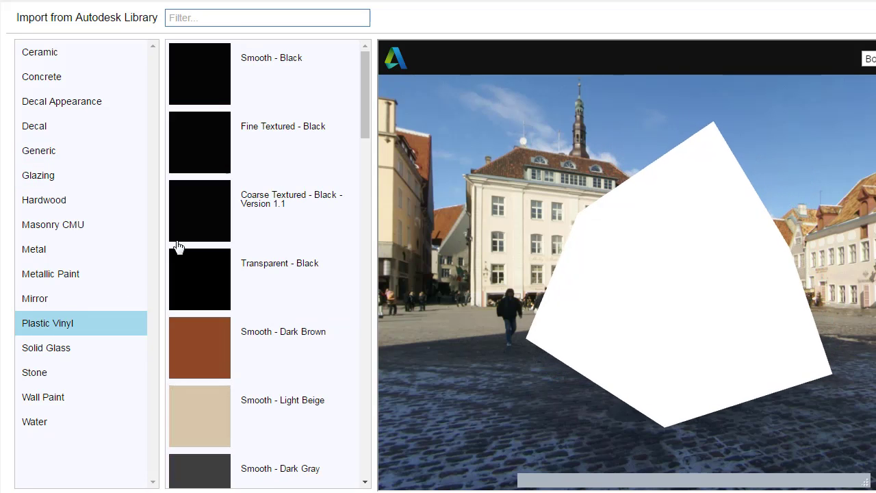
mouse_move(364, 94)
mouse_down()
mouse_move(364, 256)
mouse_move(381, 89)
mouse_up()
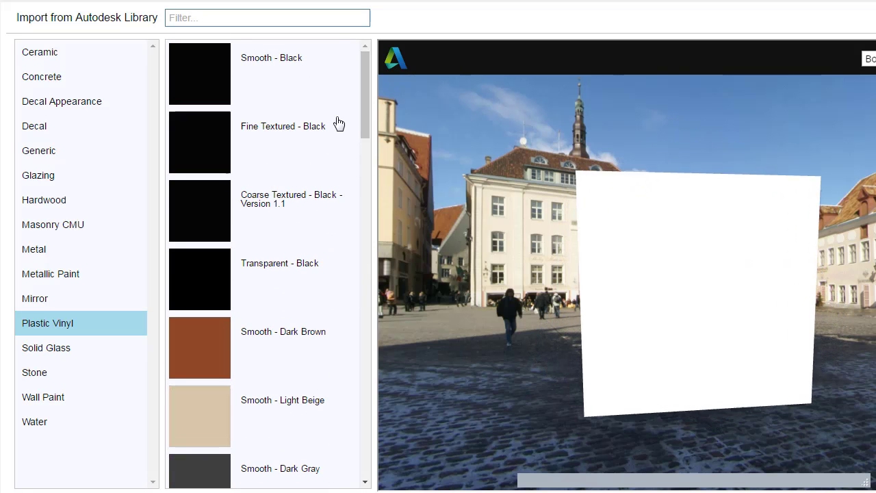
click(43, 232)
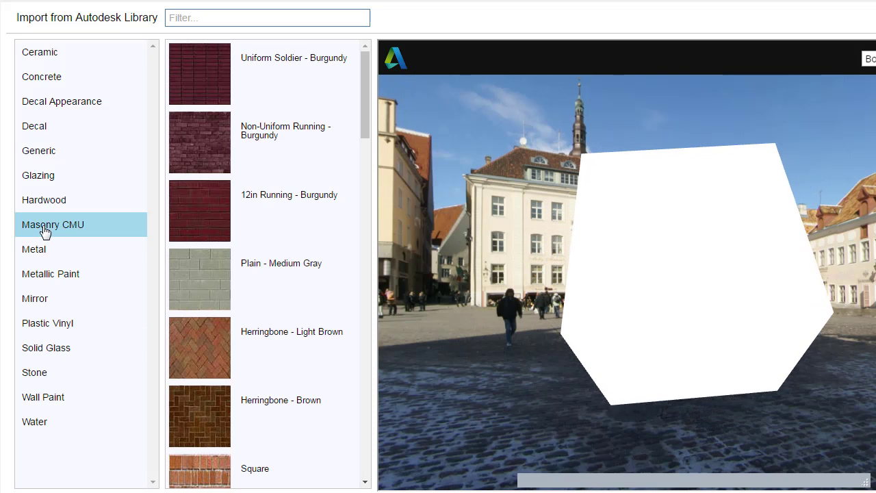
drag(364, 90, 373, 417)
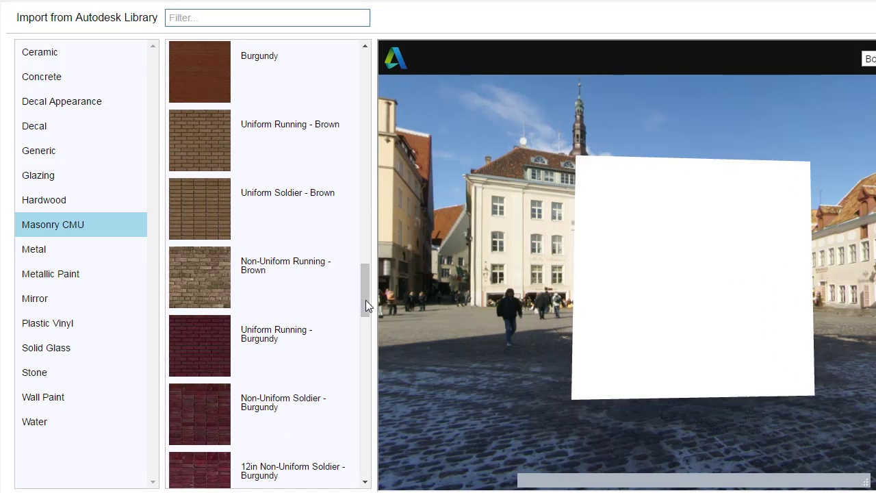
drag(366, 284, 366, 385)
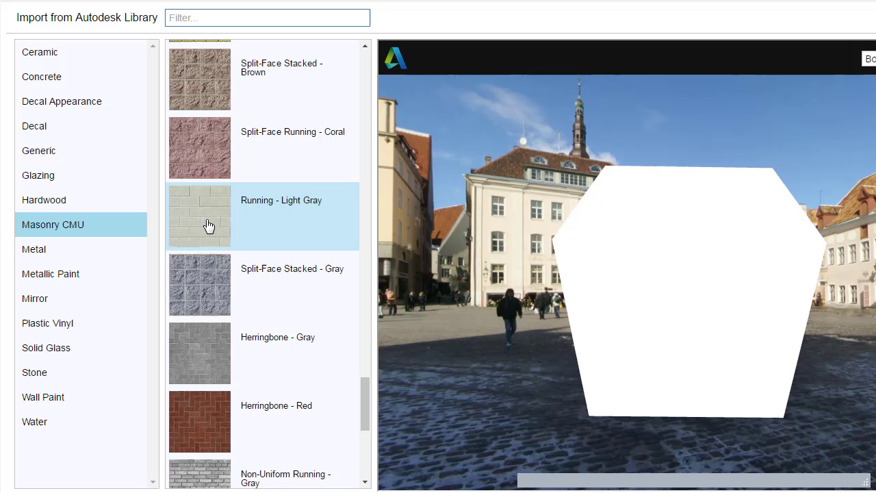
click(208, 226)
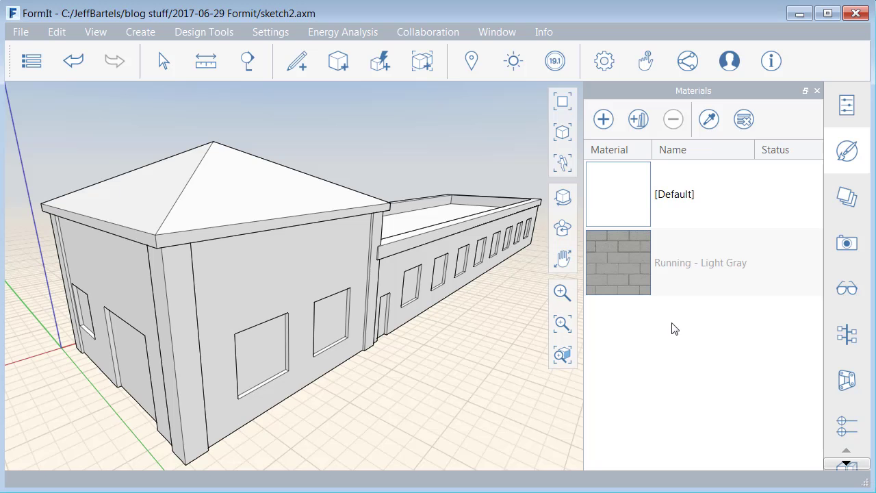
Paint the front wall, the side wall, then the whole building (Ctrl) with Running - Light Gray masonry
click(627, 278)
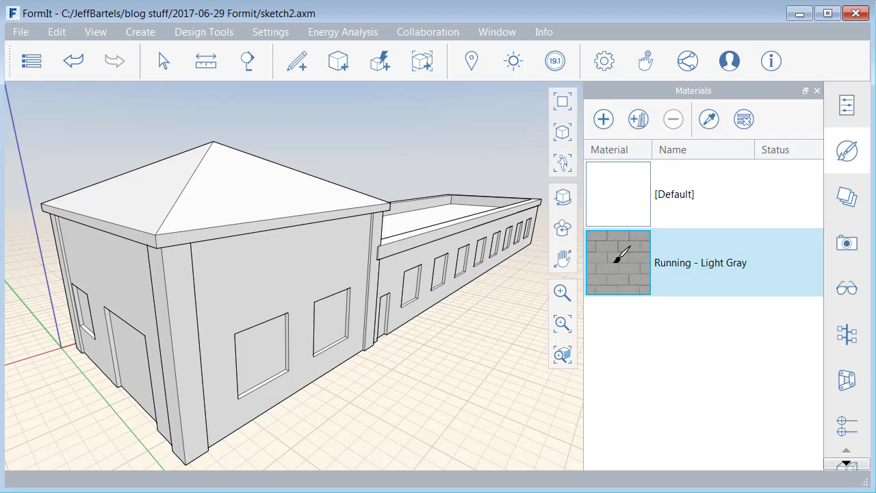
right_click(616, 254)
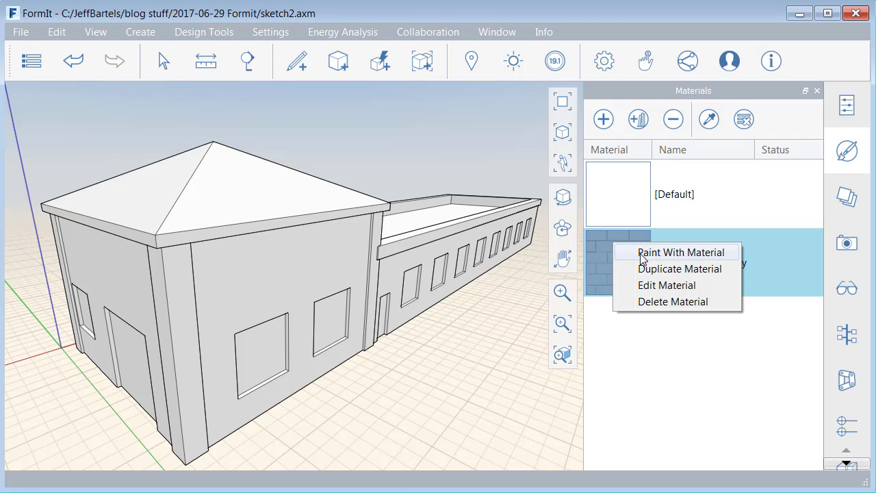
click(642, 254)
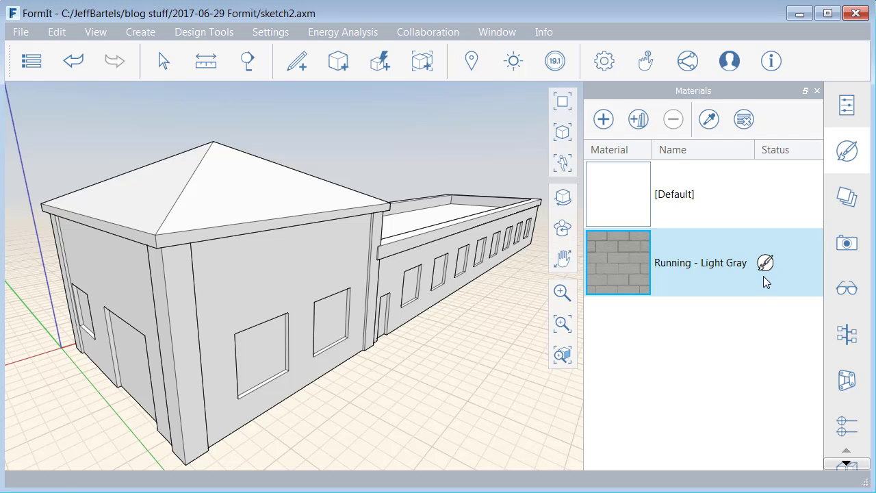
click(287, 267)
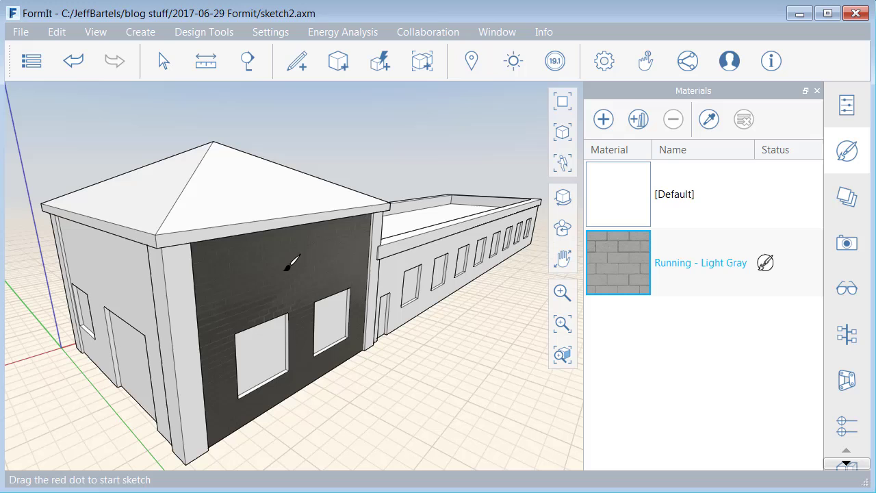
click(130, 277)
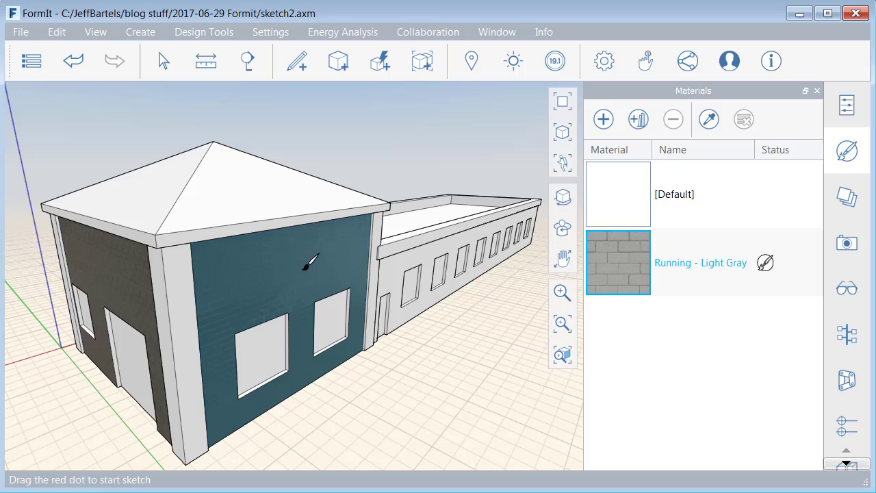
key(ctrl)
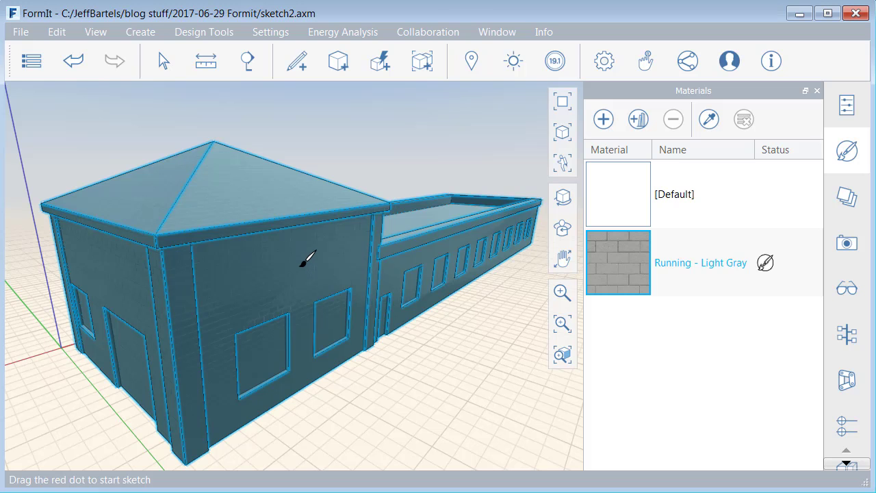
ctrl+click(346, 301)
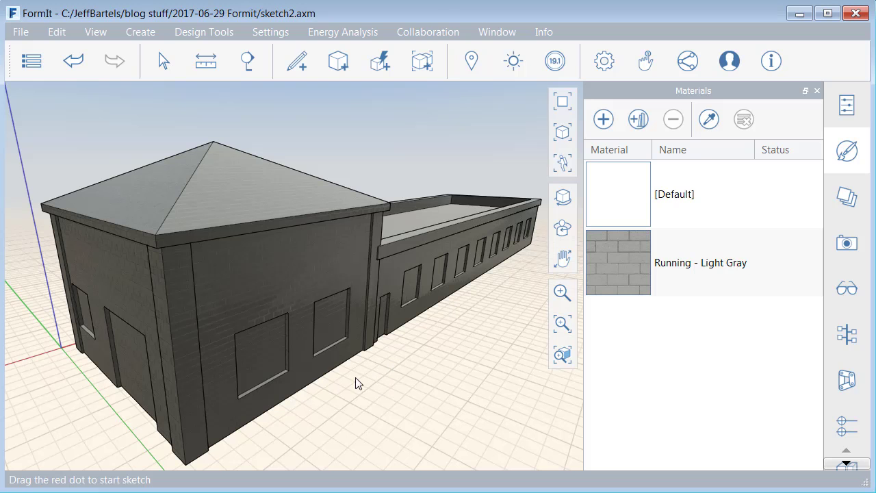
middle_drag(332, 382, 402, 369)
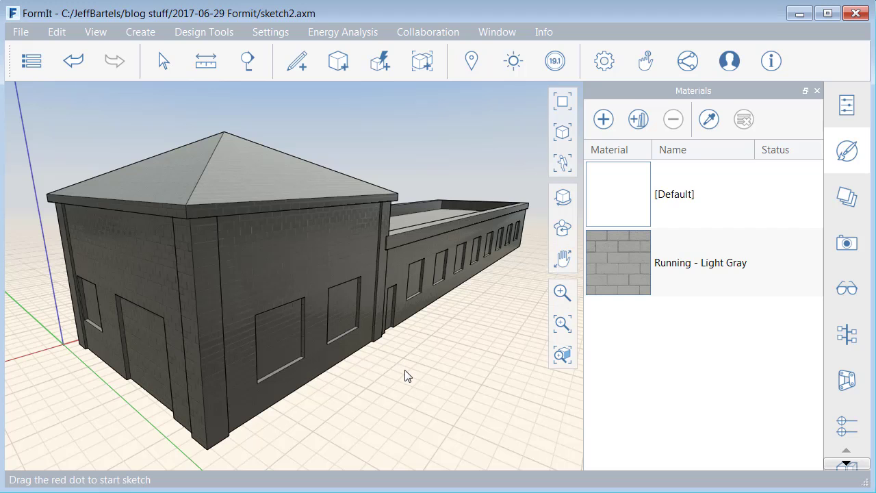
click(603, 262)
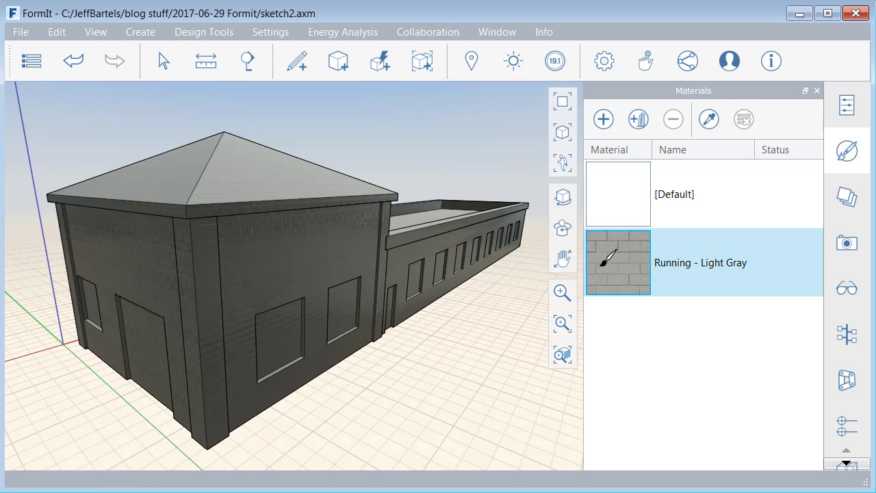
Turn off gloss and oblique reflection on the masonry material and lighten its colour to near white
right_click(611, 256)
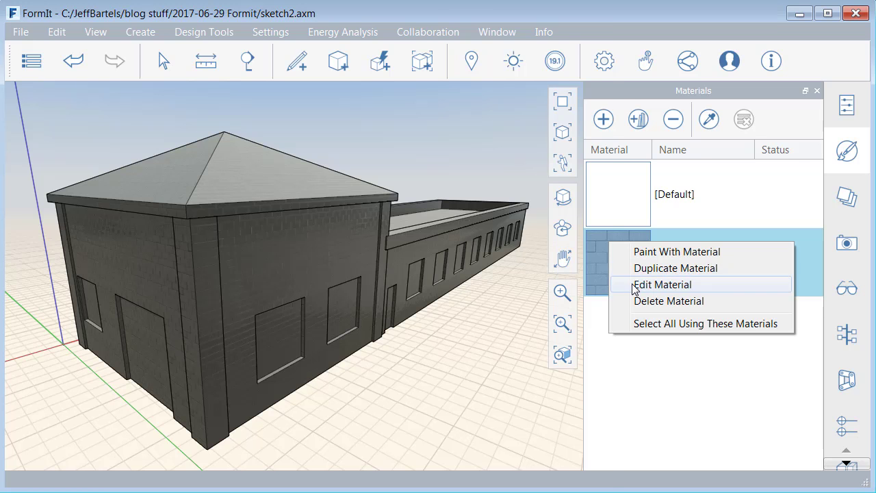
click(661, 285)
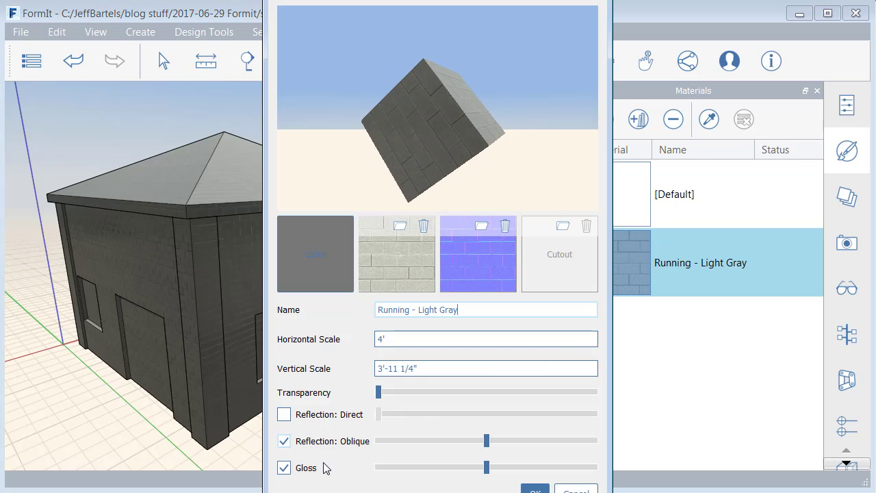
click(284, 468)
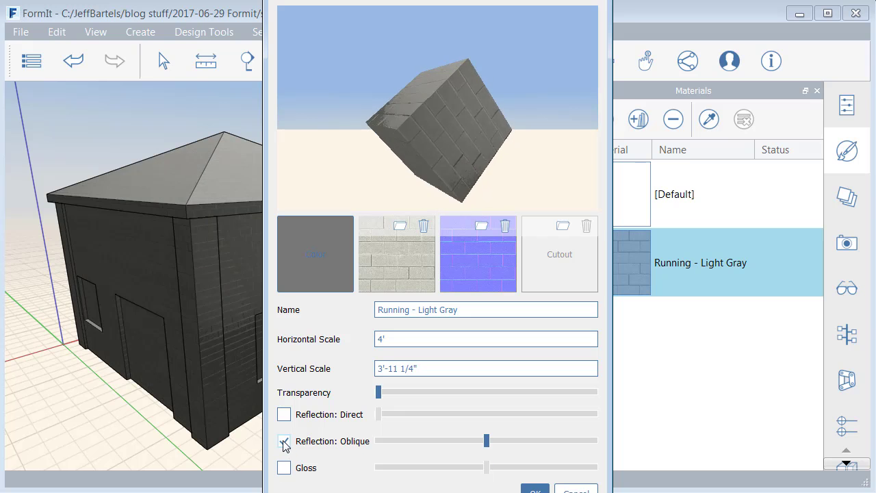
click(284, 442)
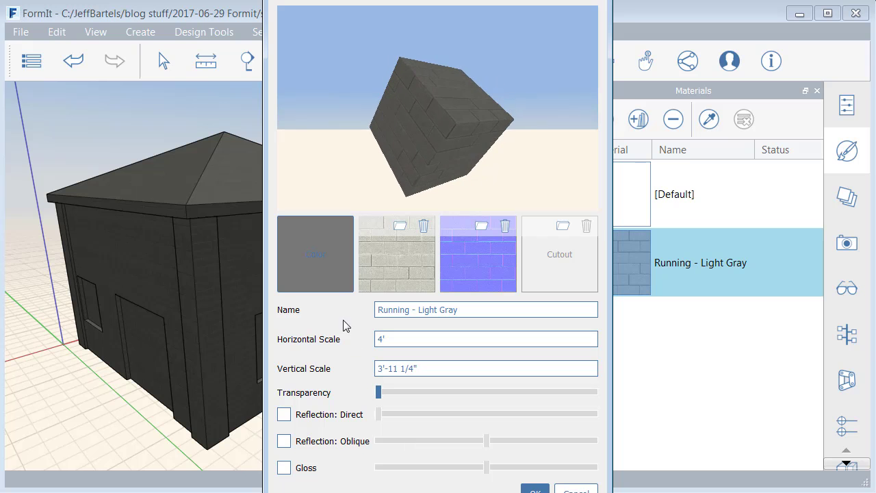
click(319, 258)
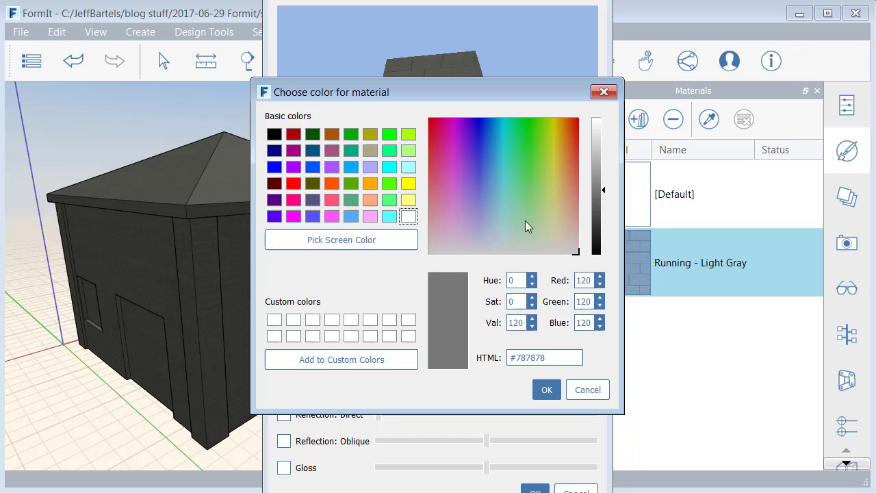
drag(604, 195, 607, 124)
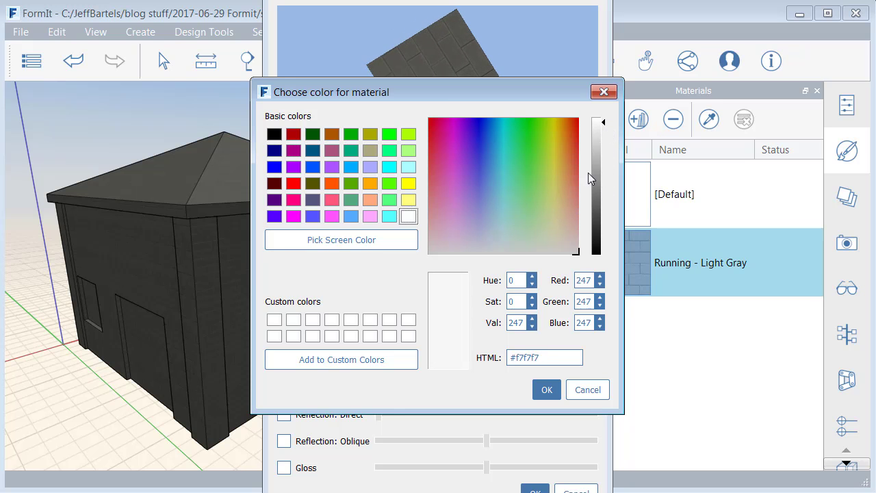
click(546, 389)
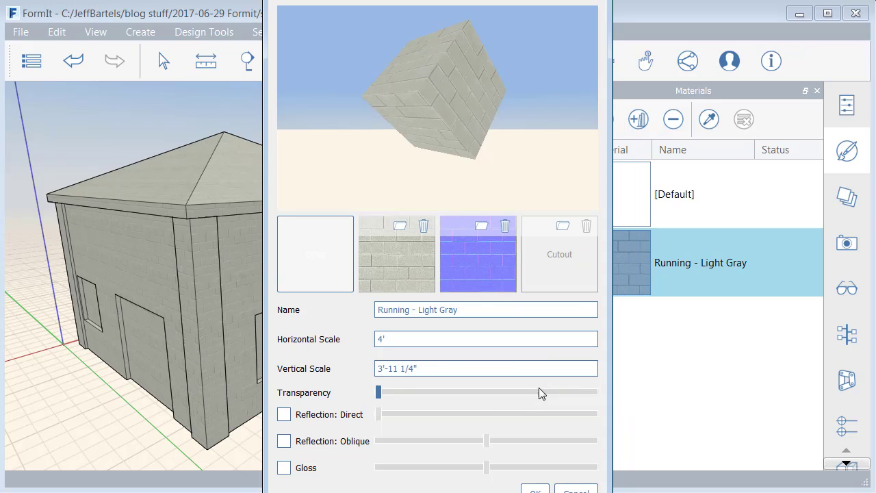
click(530, 488)
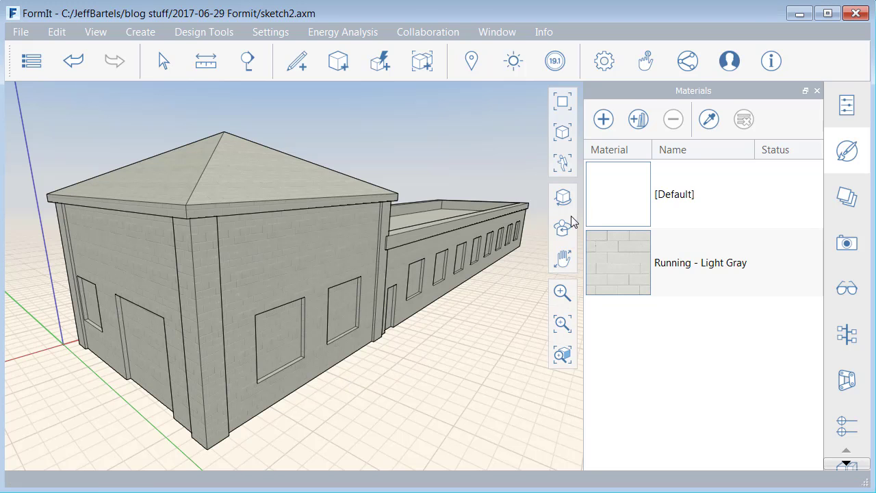
Import Anodized - Red from the library's Metal category
click(636, 119)
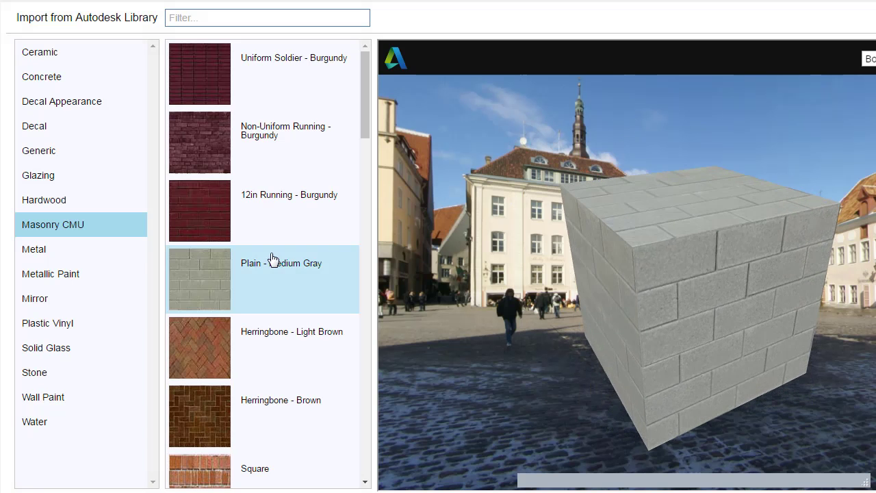
click(34, 250)
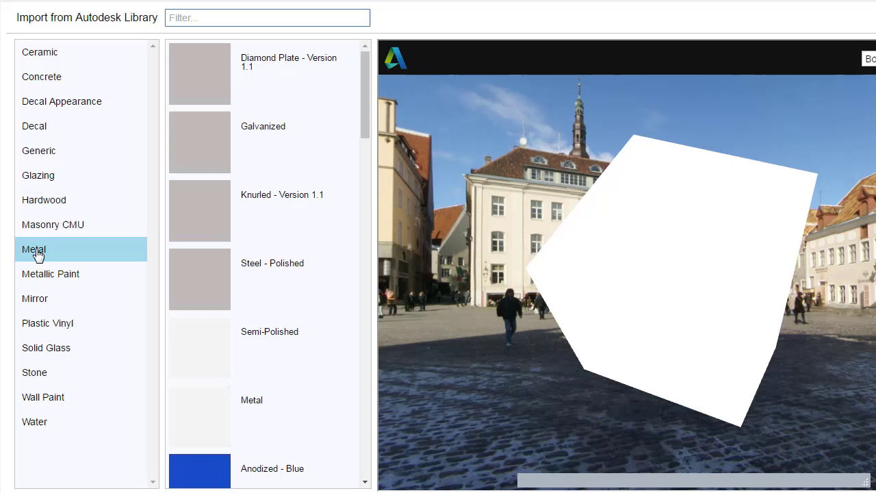
drag(361, 103, 362, 440)
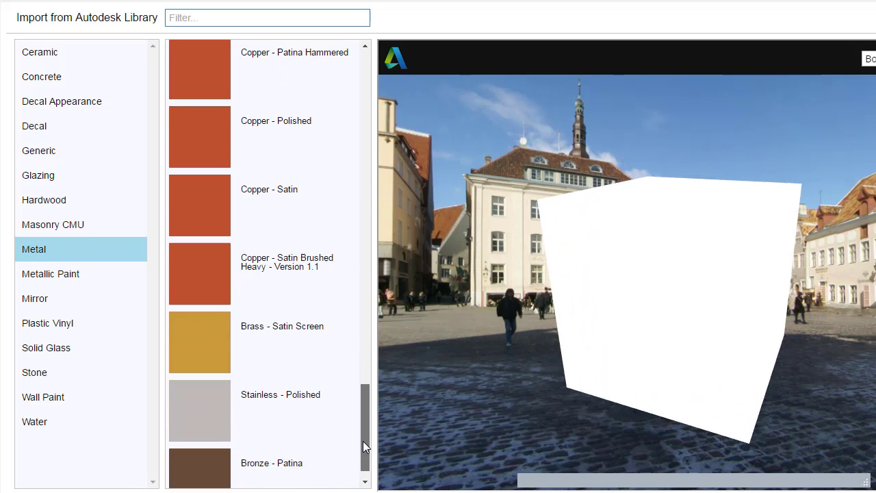
drag(362, 250, 365, 369)
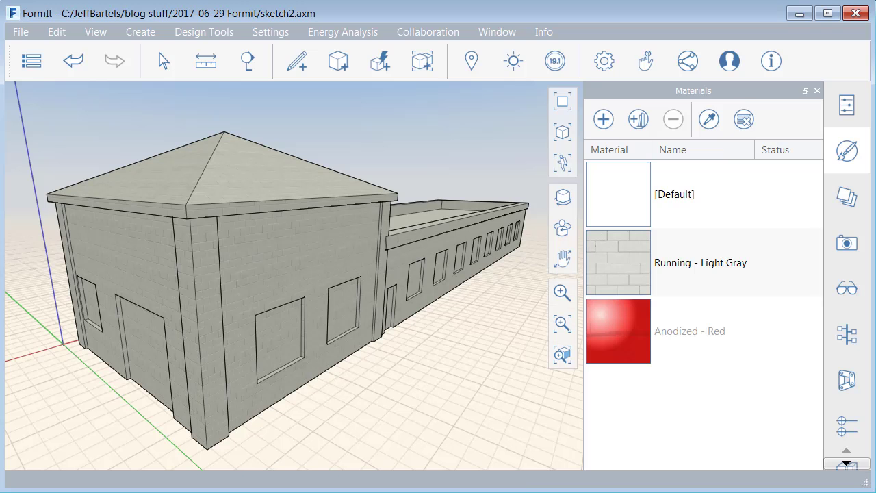
Make Anodized - Red non-glossy and non-reflective with a lighter salmon colour (#ec715b)
click(634, 345)
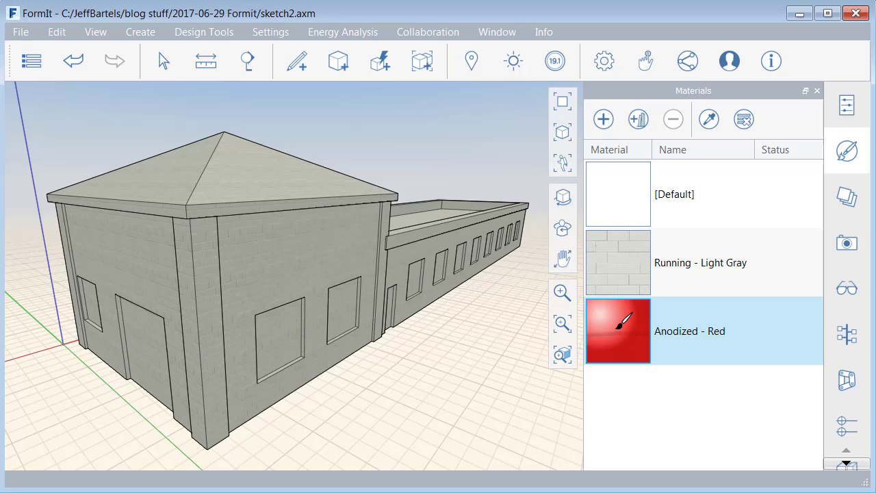
right_click(620, 316)
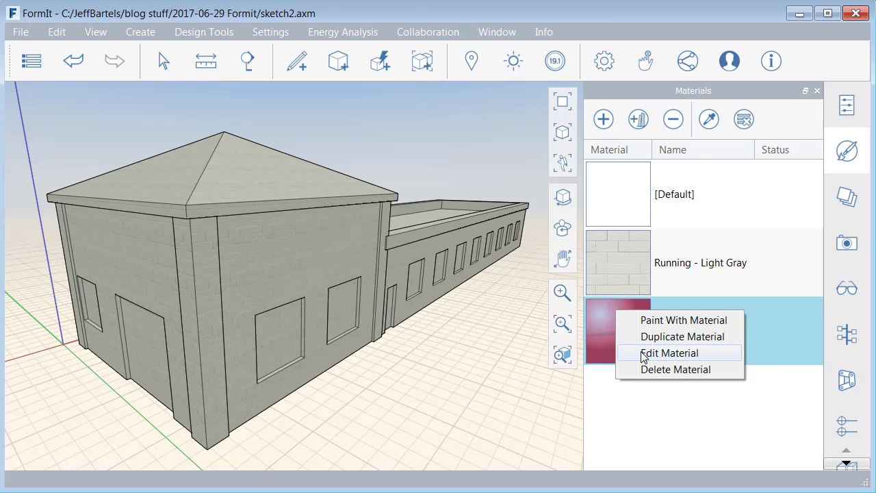
click(669, 353)
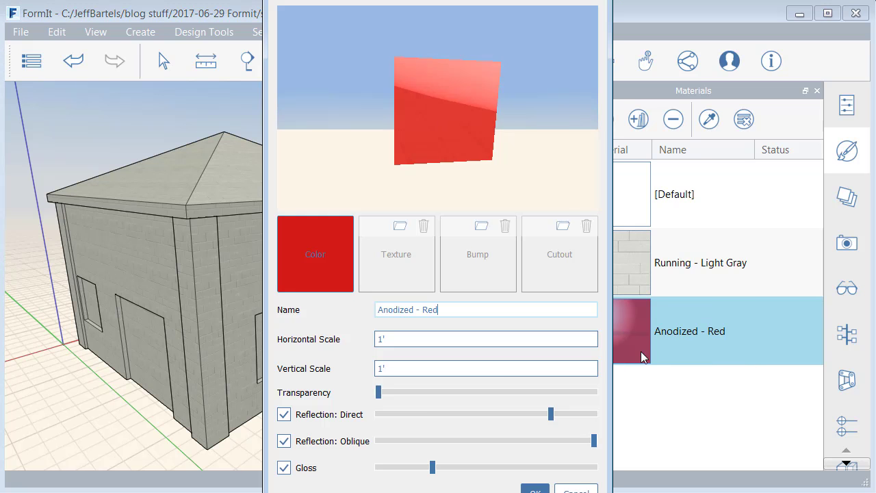
click(283, 468)
click(284, 441)
click(283, 415)
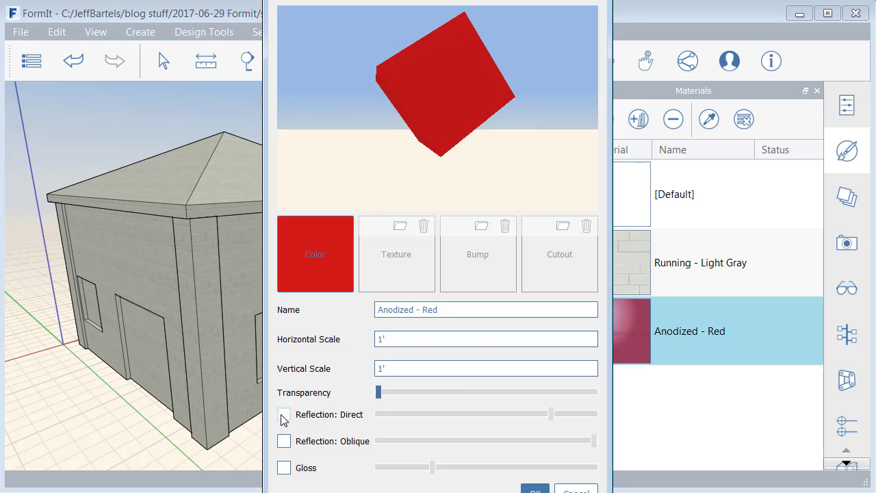
click(310, 266)
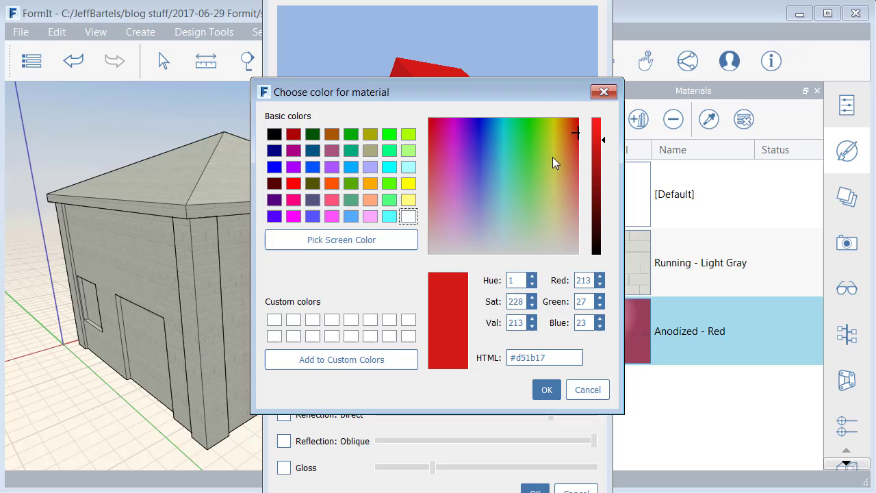
drag(577, 134, 575, 170)
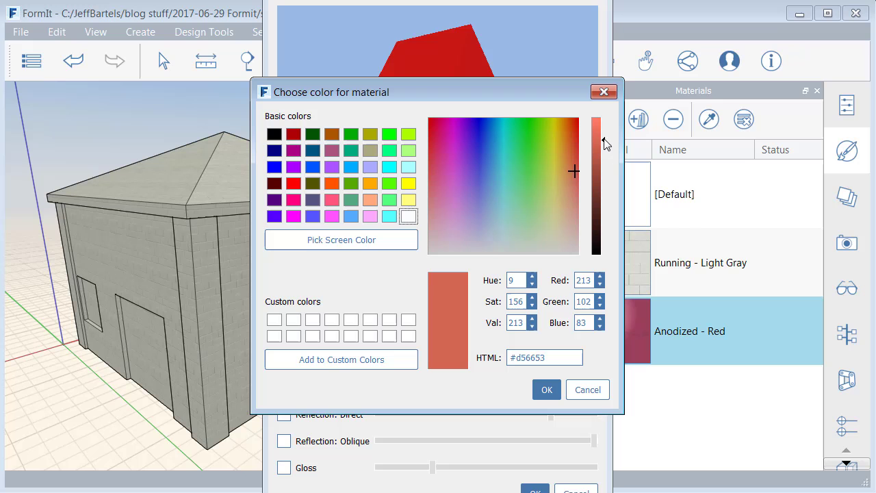
drag(603, 143, 607, 128)
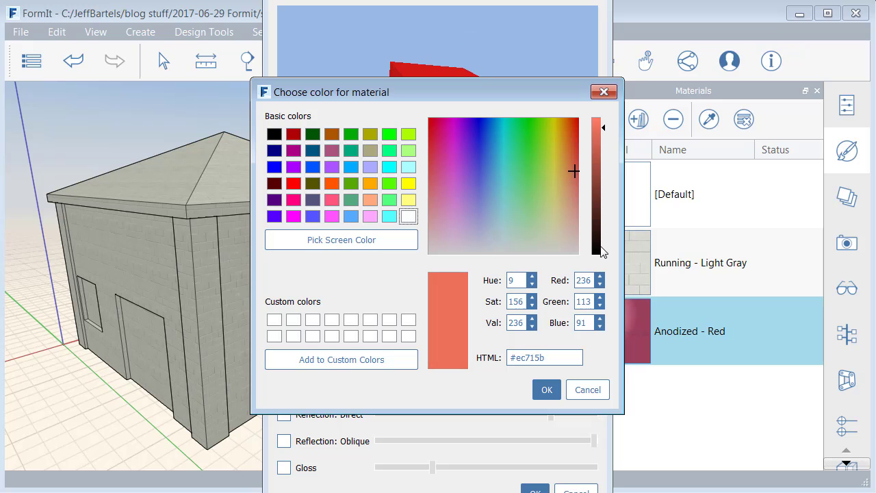
click(548, 390)
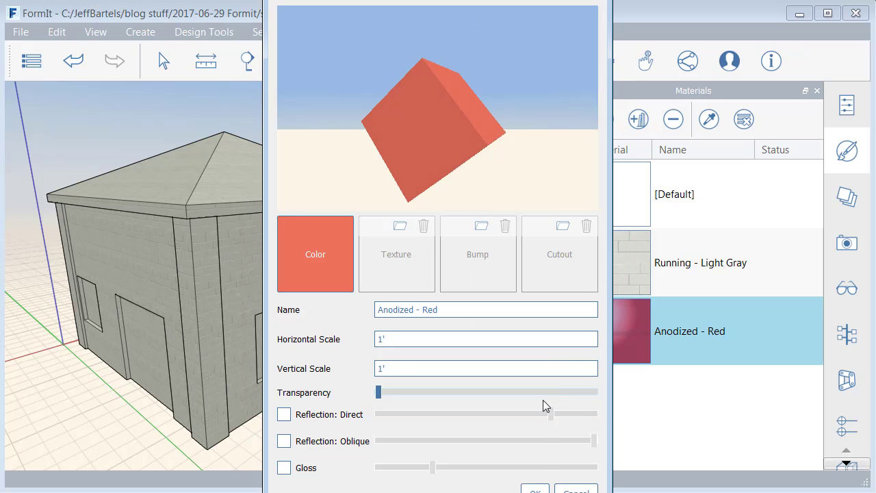
click(534, 487)
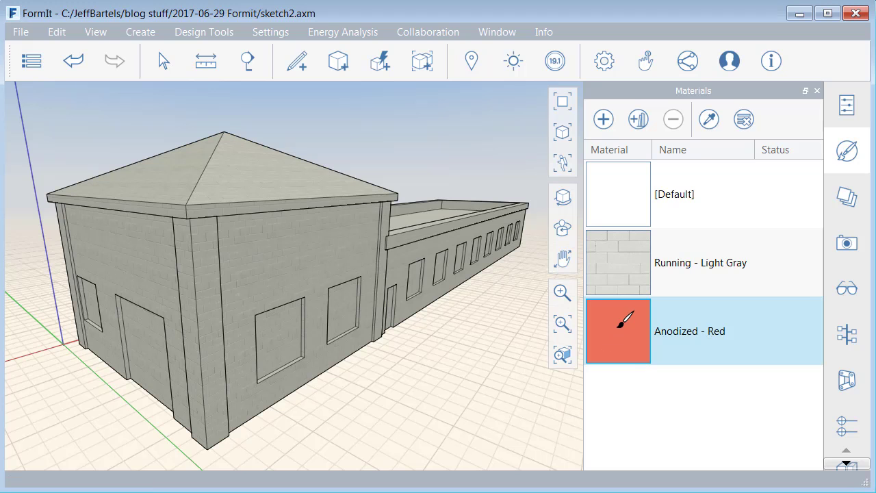
Paint the front and left roof fascias and the hip roof with Anodized - Red
right_click(619, 312)
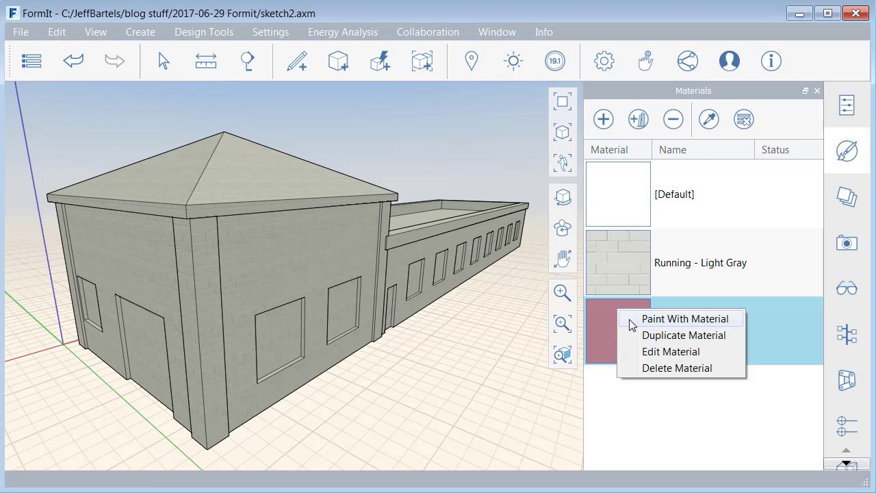
click(630, 319)
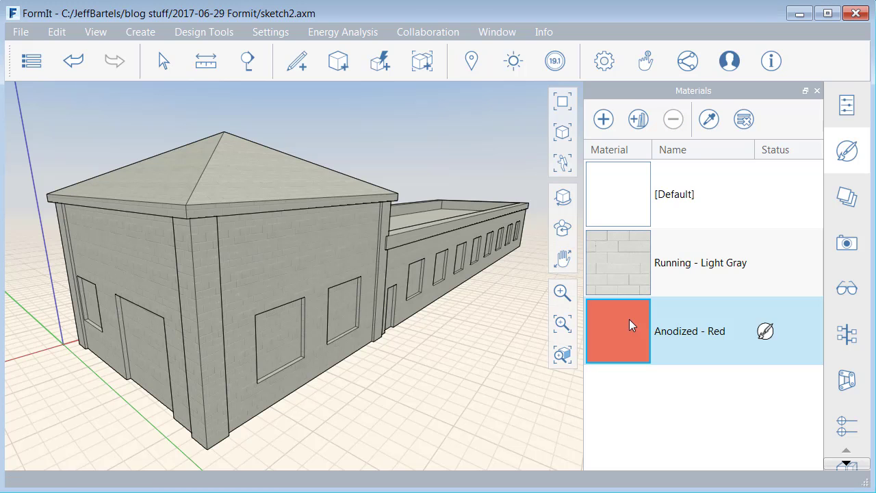
click(303, 203)
click(179, 208)
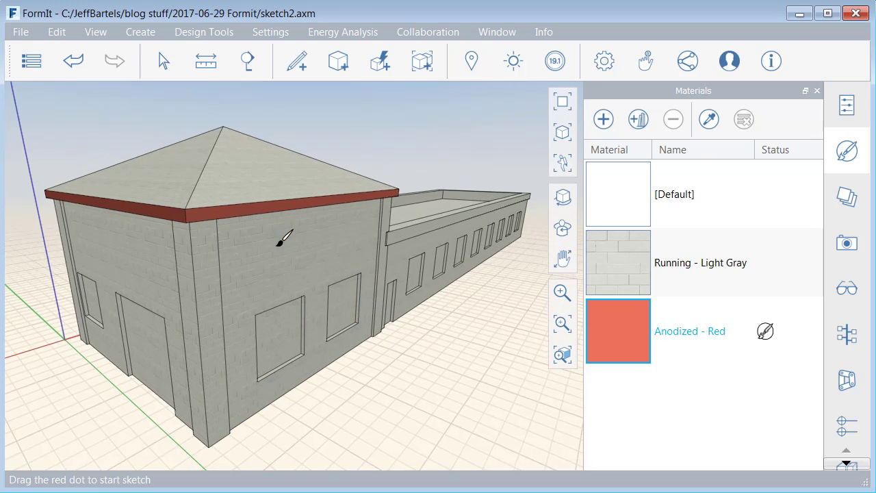
middle_drag(274, 230, 282, 302)
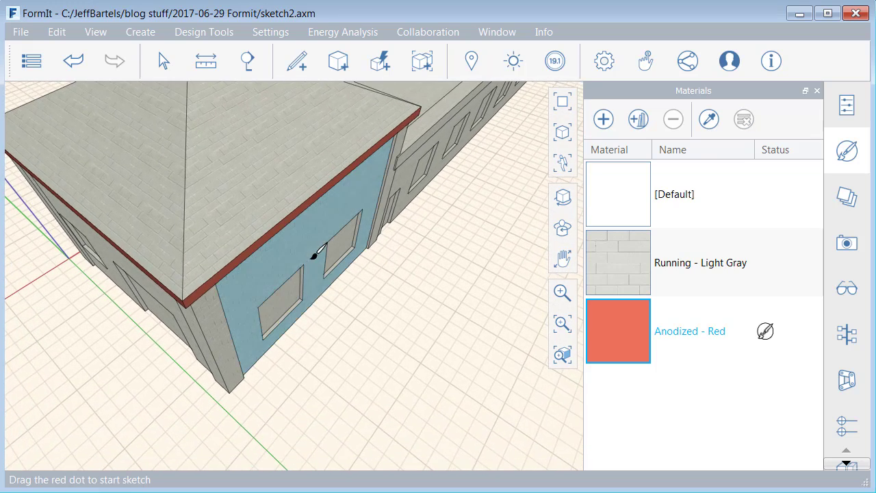
middle_drag(314, 255, 375, 346)
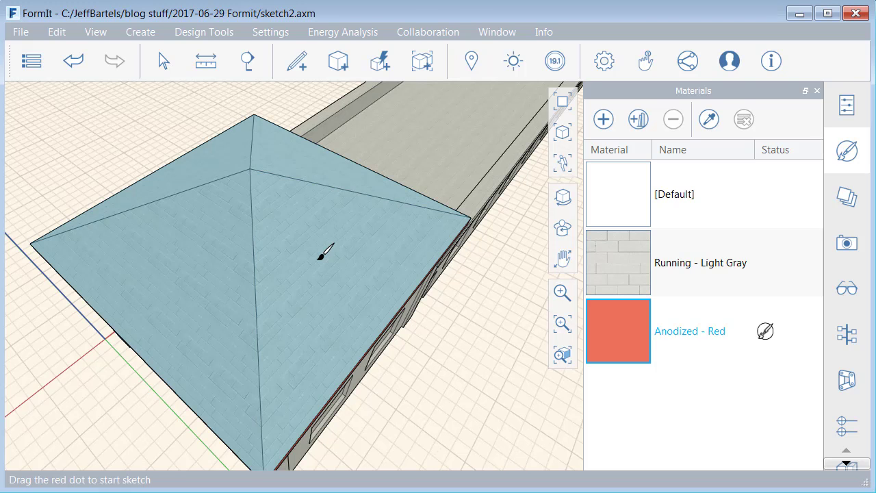
click(322, 254)
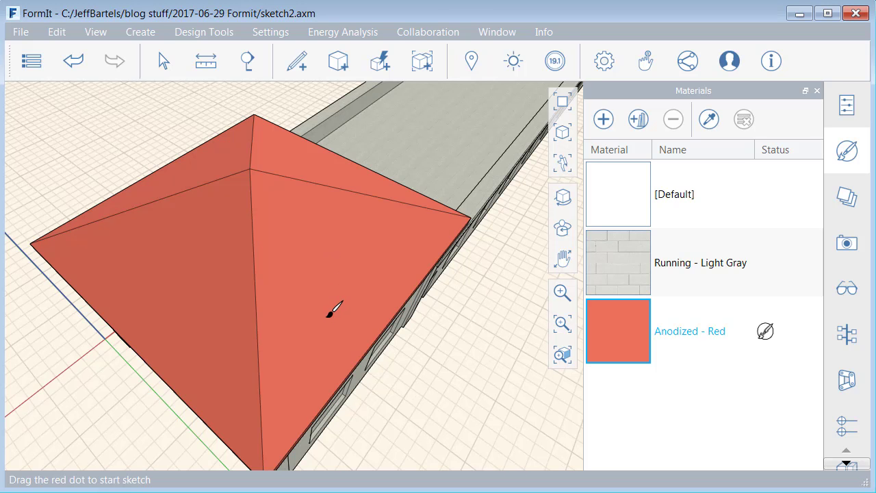
Paint the long wing's parapet face and the fascia band below it red
middle_drag(332, 310, 325, 237)
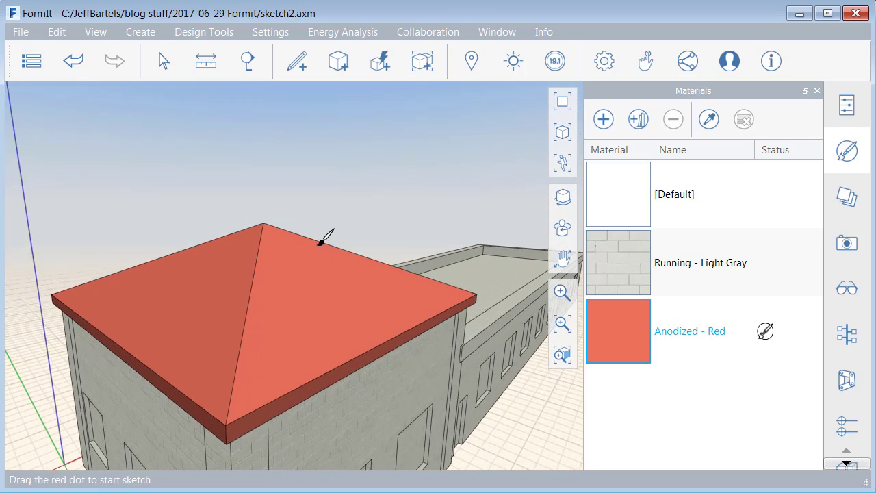
click(484, 339)
click(479, 350)
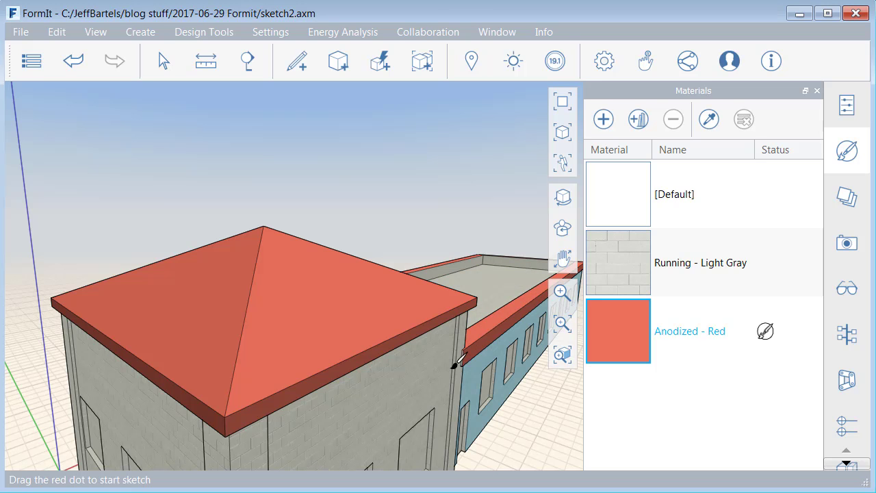
mouse_move(438, 375)
middle_down()
mouse_move(414, 338)
mouse_move(347, 304)
middle_up()
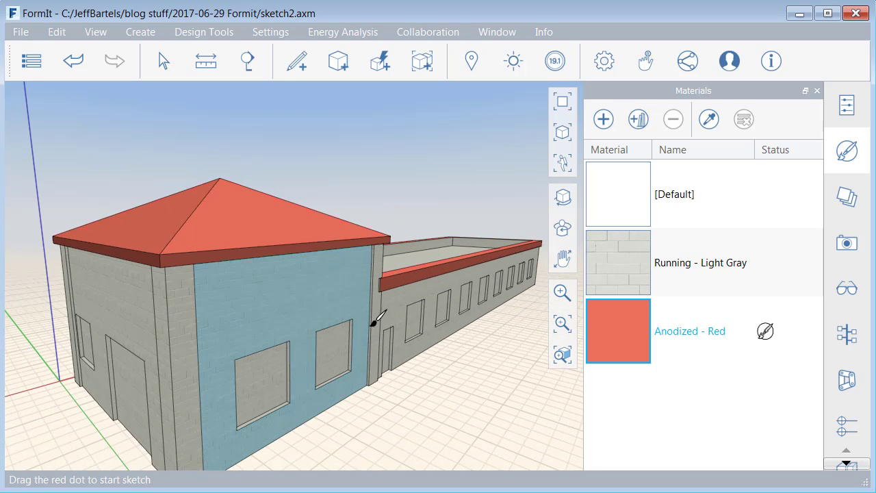
mouse_move(455, 342)
middle_down()
mouse_move(448, 331)
mouse_move(451, 338)
middle_up()
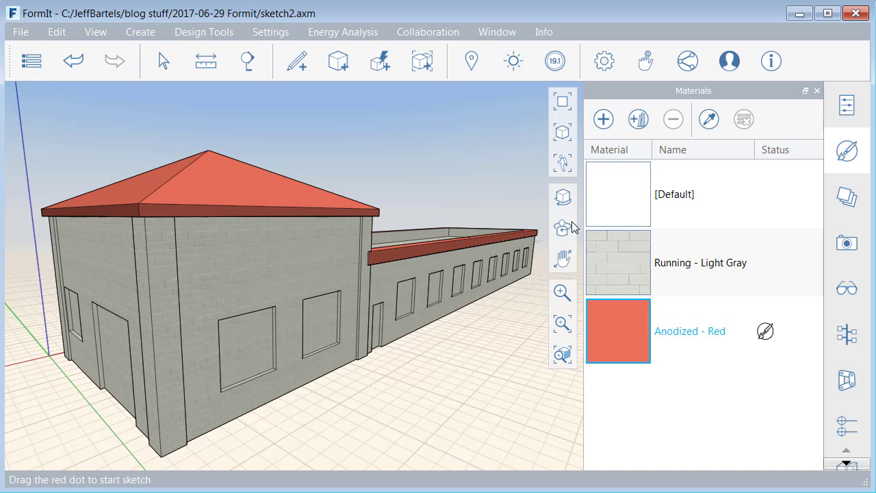
Import Light Blue Reflective from the Glazing category of the Autodesk library
click(638, 119)
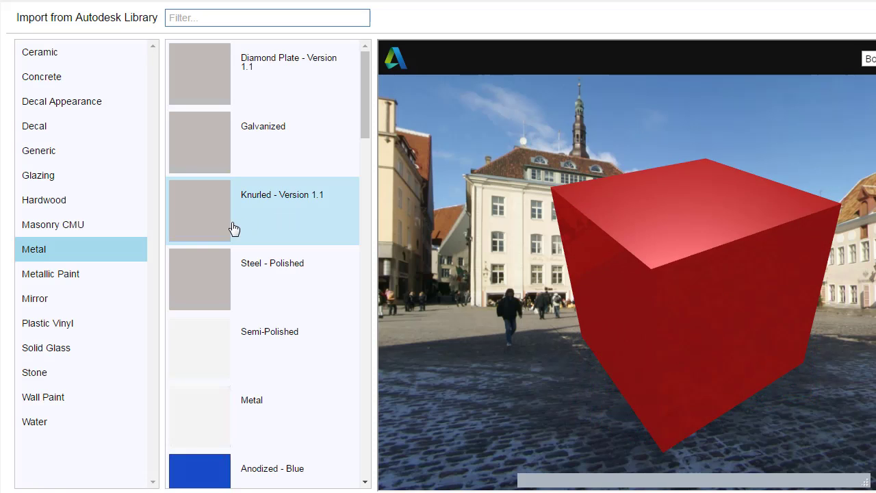
click(54, 182)
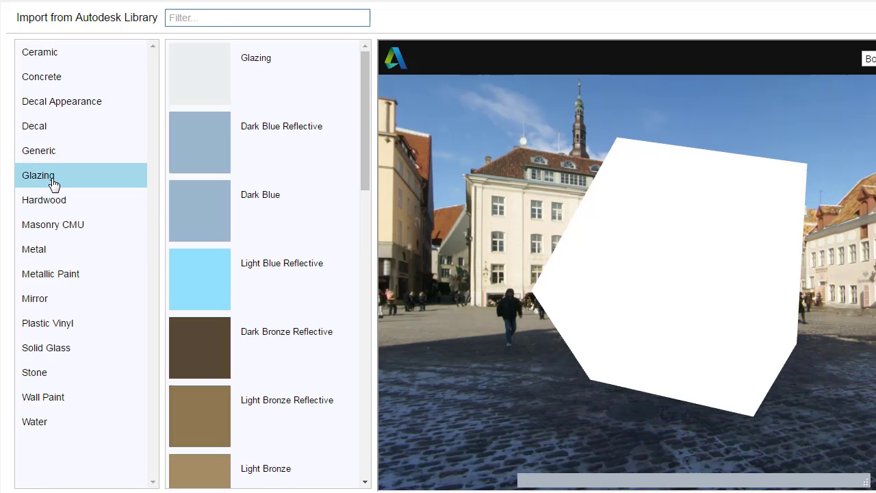
click(200, 286)
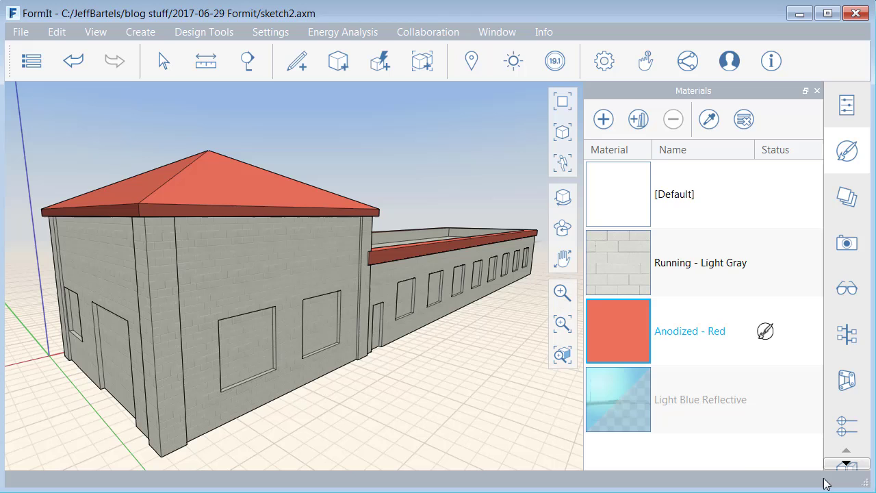
Apply Light Blue Reflective to the long wall's window and door, then stop painting
right_click(621, 378)
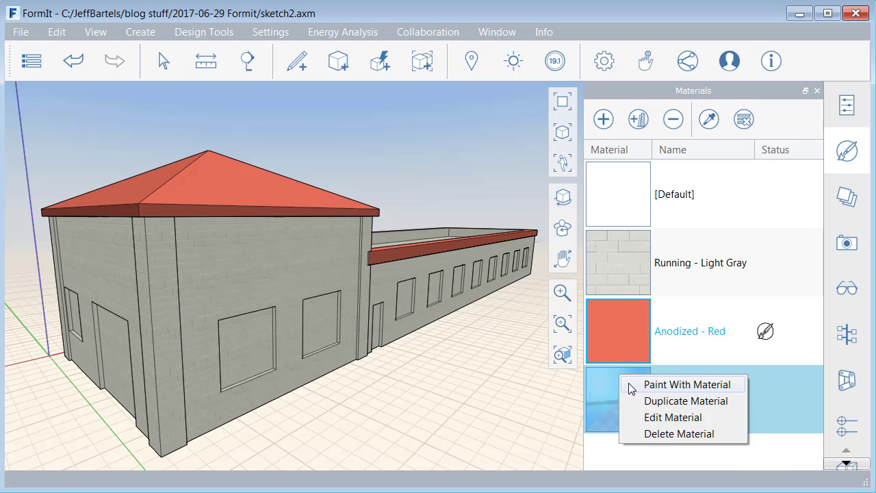
click(631, 385)
scroll(470, 303, up, 5)
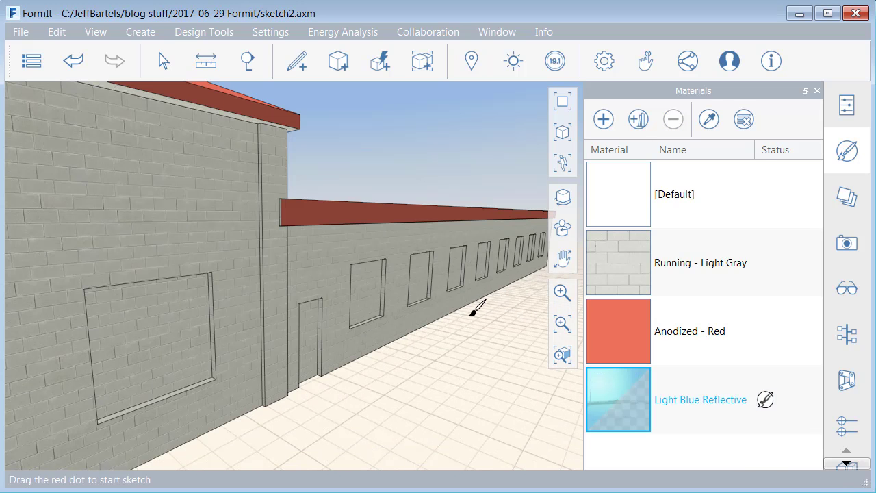
scroll(470, 312, down, 5)
click(268, 306)
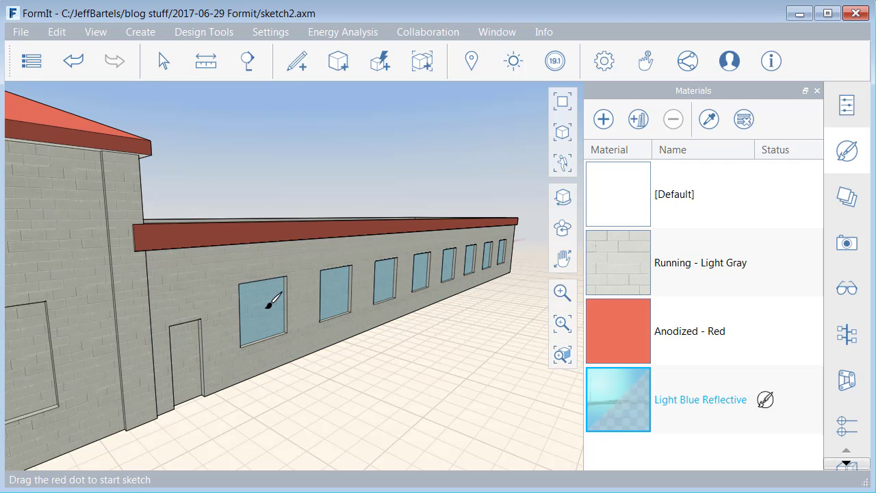
click(187, 350)
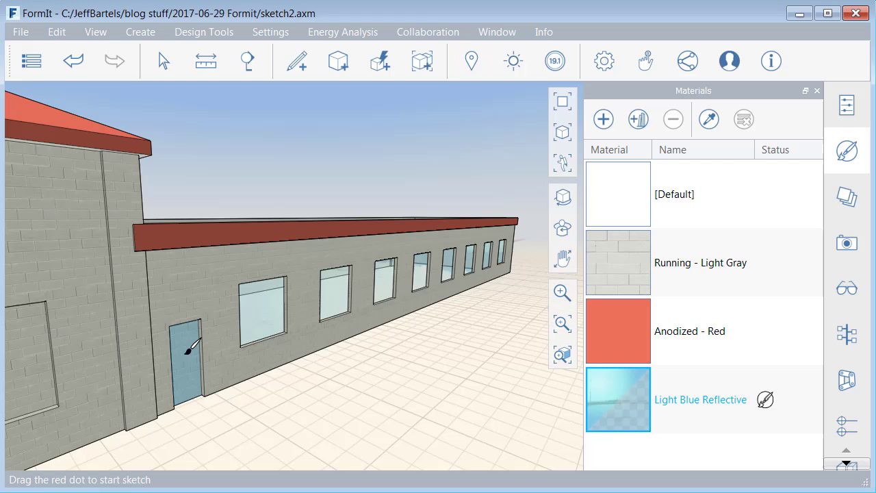
key(Left)
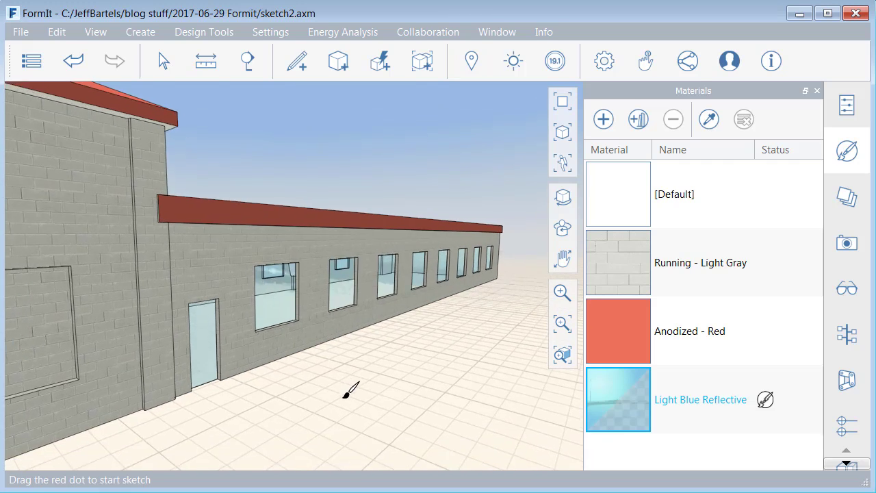
key(Left)
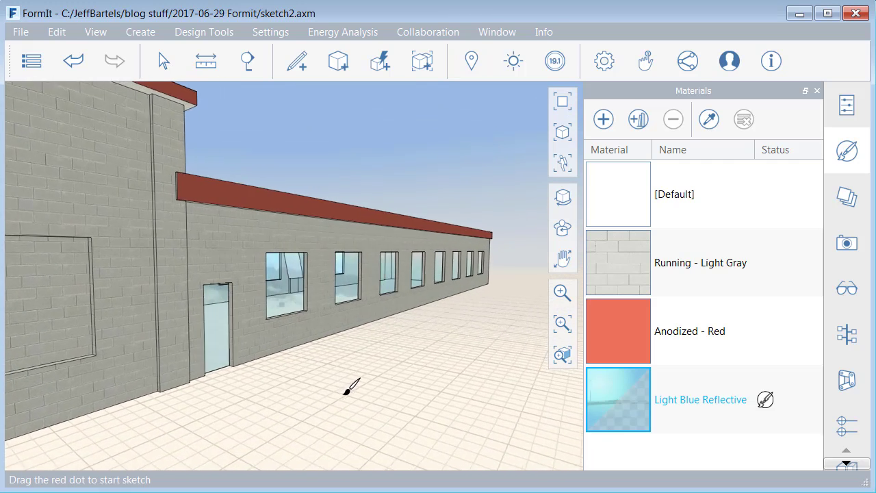
key(Left)
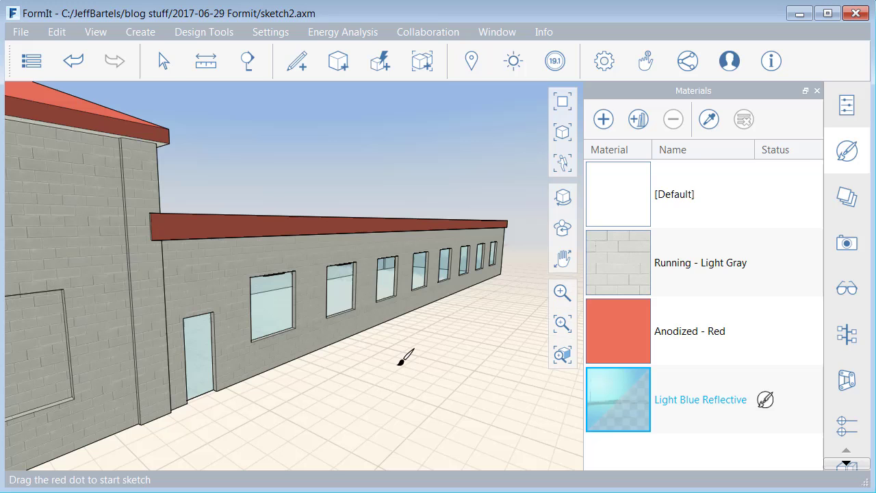
key(Escape)
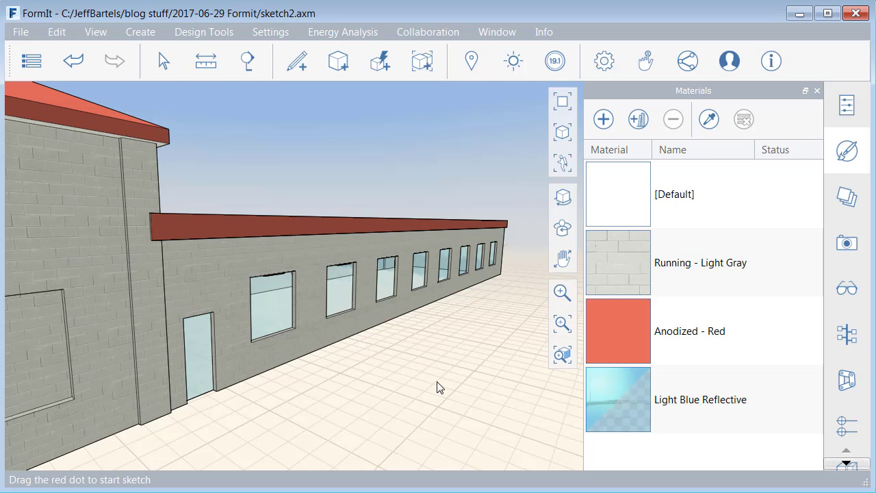
Remove gloss and reflections from Light Blue Reflective, set transparency to 0 and darken its blue
click(609, 395)
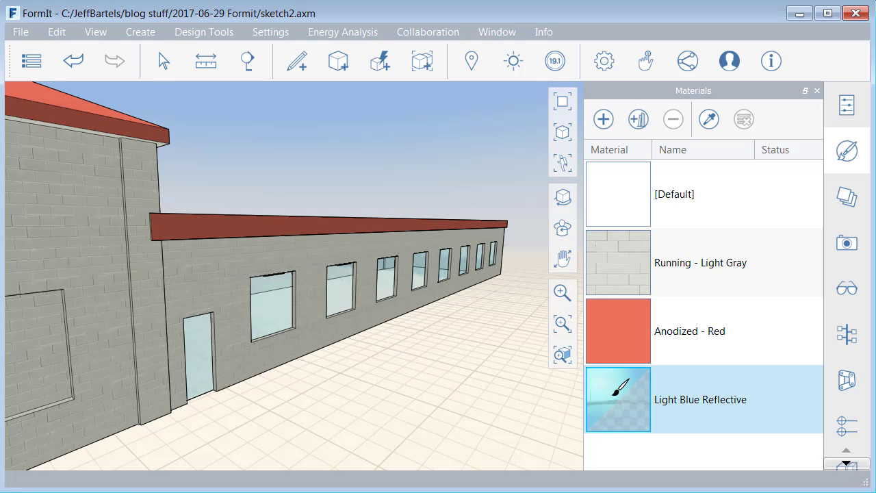
right_click(618, 388)
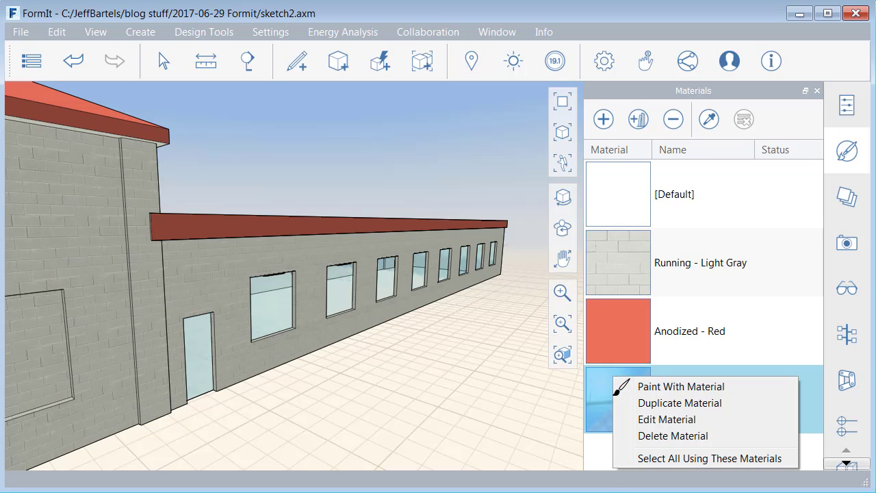
click(633, 416)
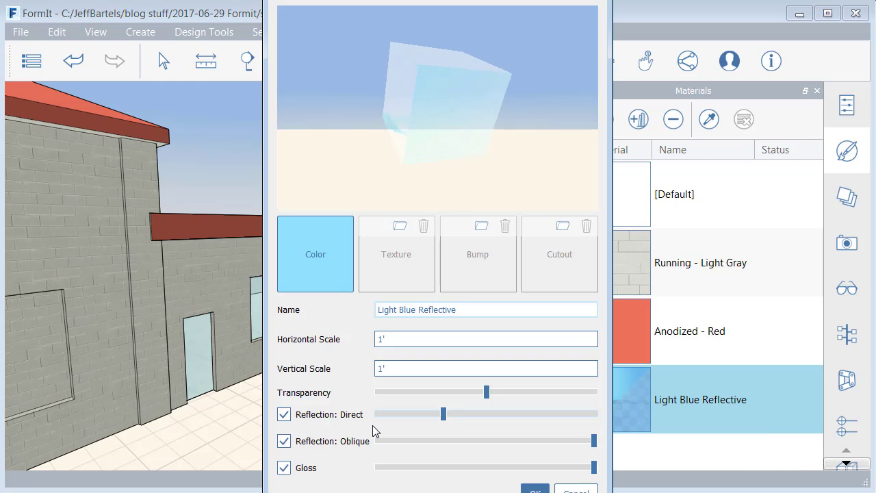
click(284, 467)
click(284, 442)
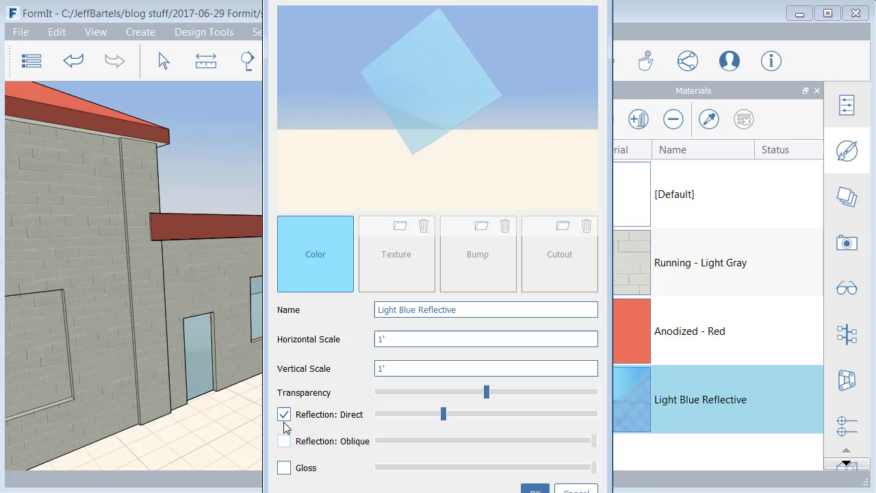
click(284, 414)
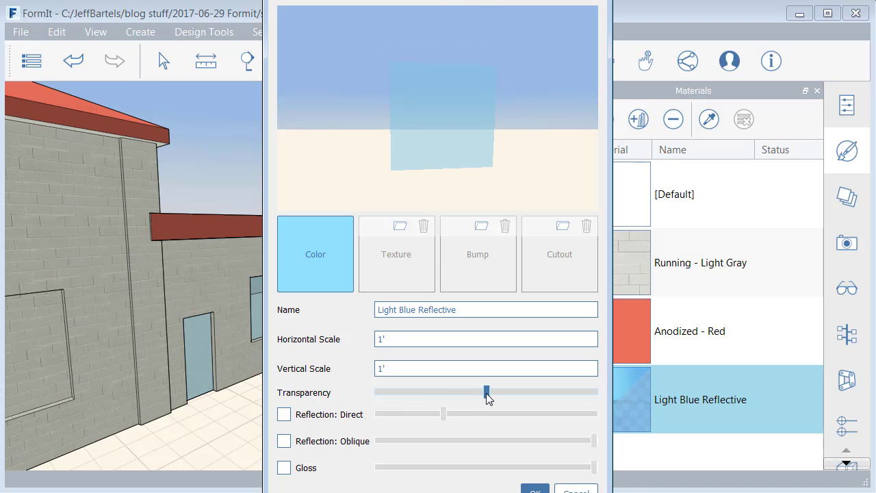
drag(484, 393, 369, 394)
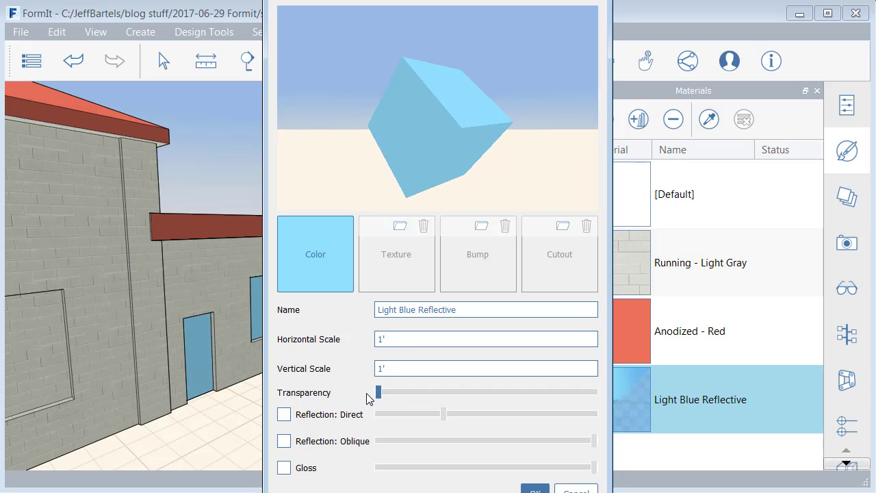
click(326, 275)
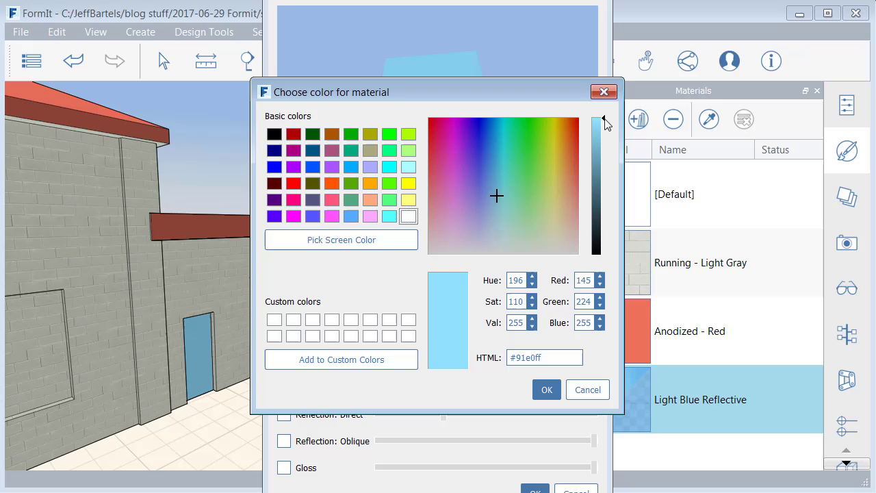
drag(605, 124, 607, 161)
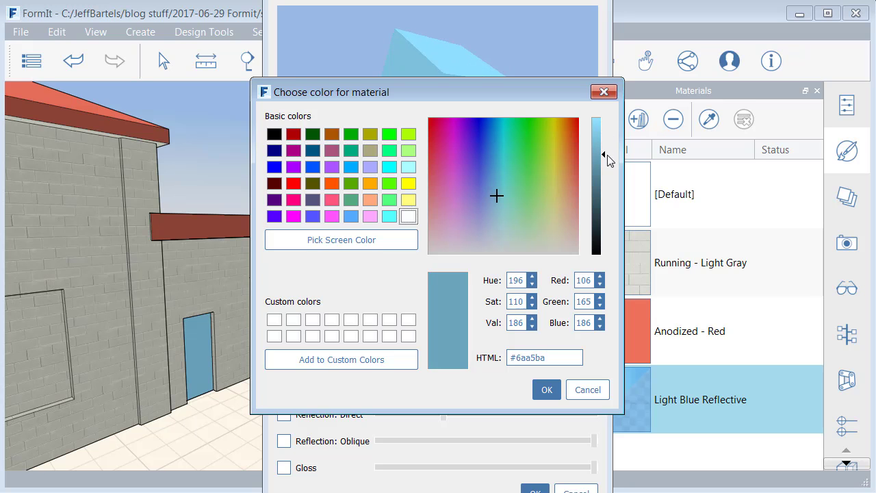
click(546, 390)
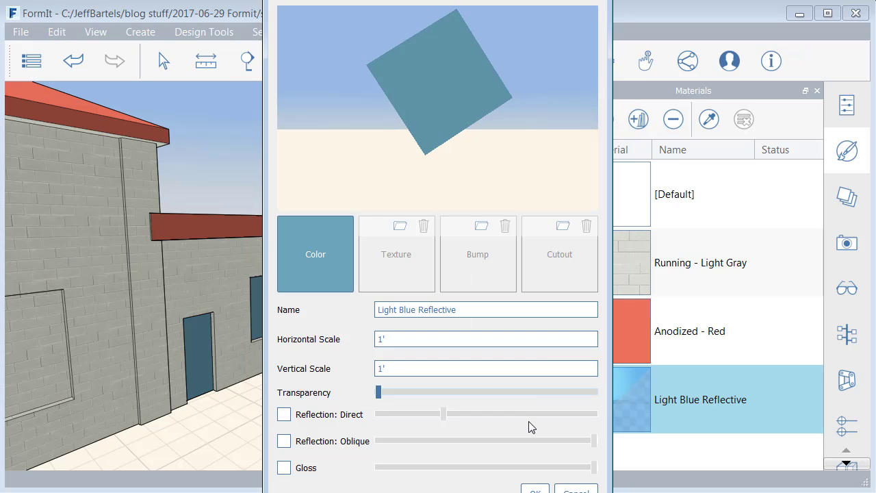
click(528, 487)
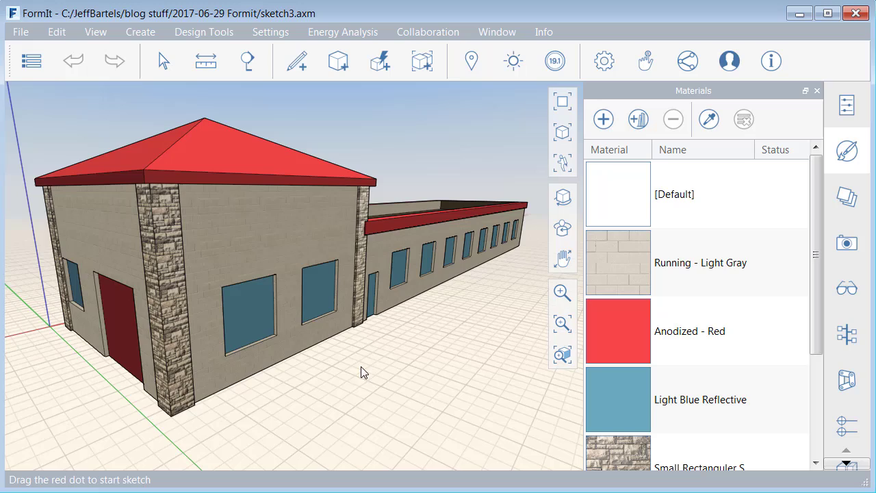
Orbit the car wash model to view it from the front-right
mouse_move(311, 398)
middle_down()
mouse_move(428, 401)
mouse_move(319, 404)
mouse_move(335, 406)
middle_up()
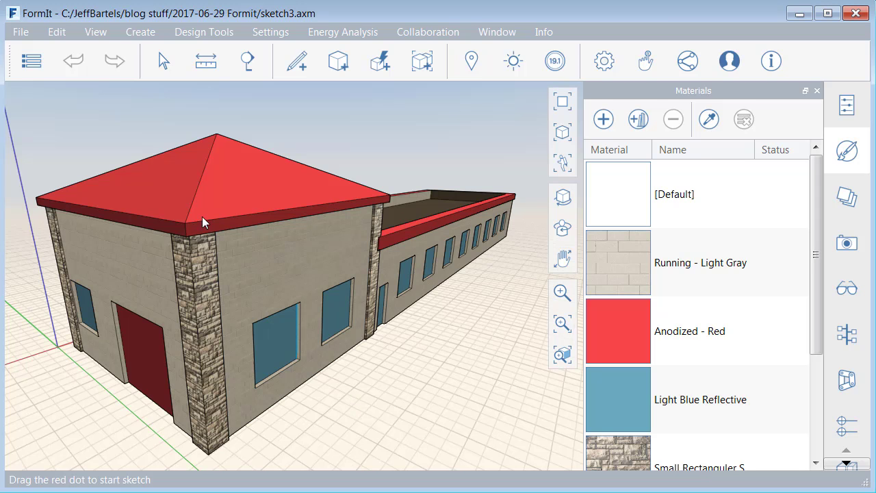
Export all objects locally as CarWashBldg.fbx into the FBX files folder
click(20, 33)
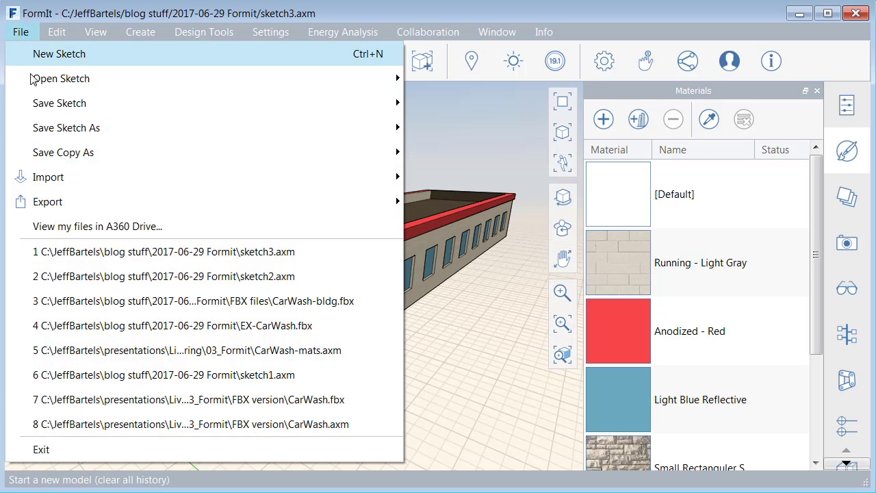
mouse_move(48, 201)
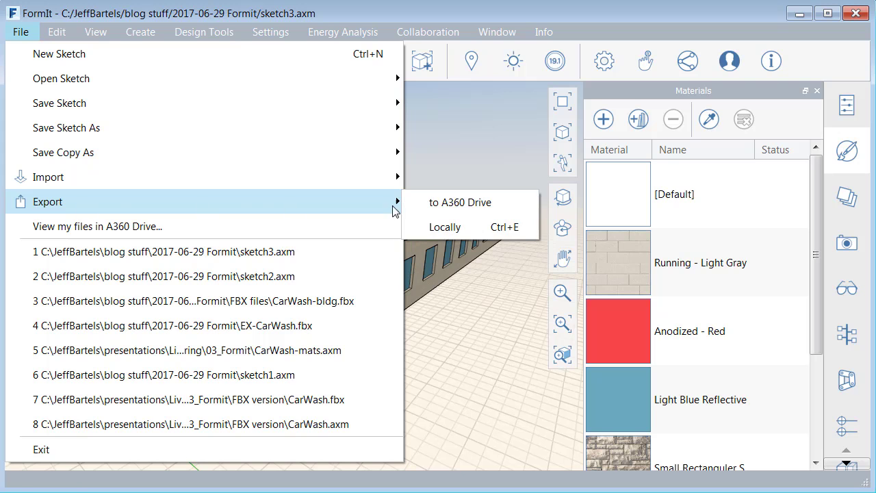
click(433, 229)
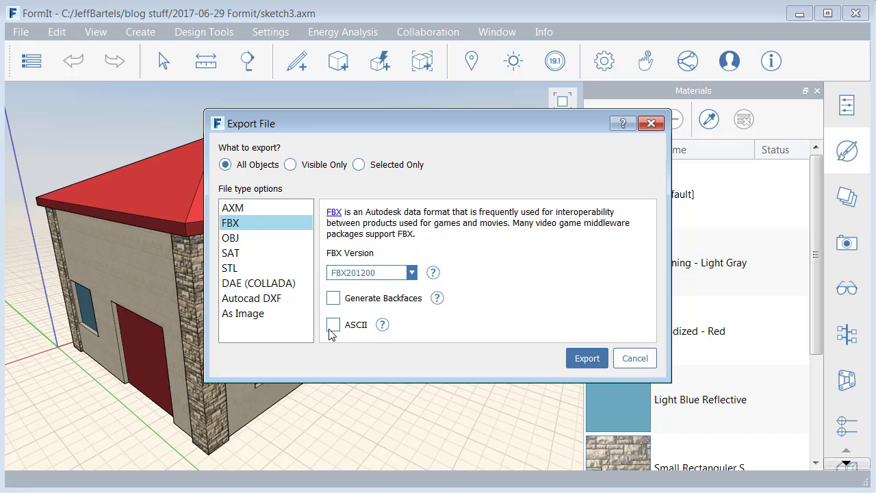
click(587, 359)
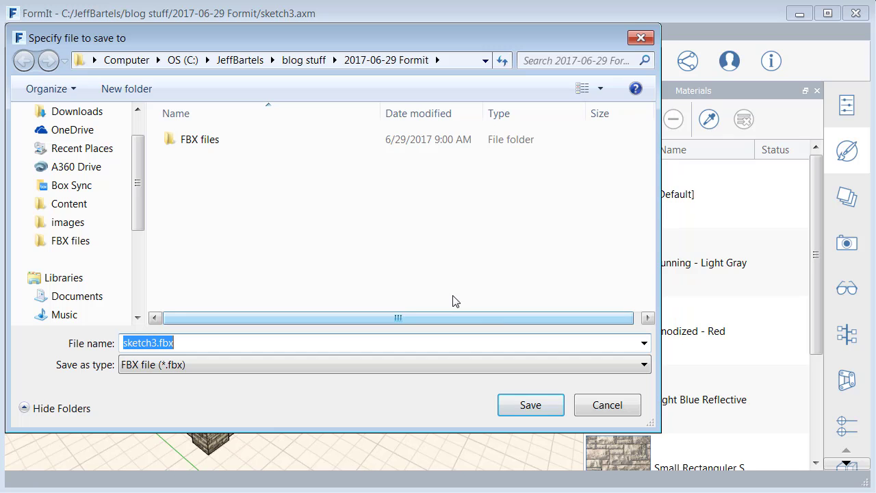
double_click(195, 141)
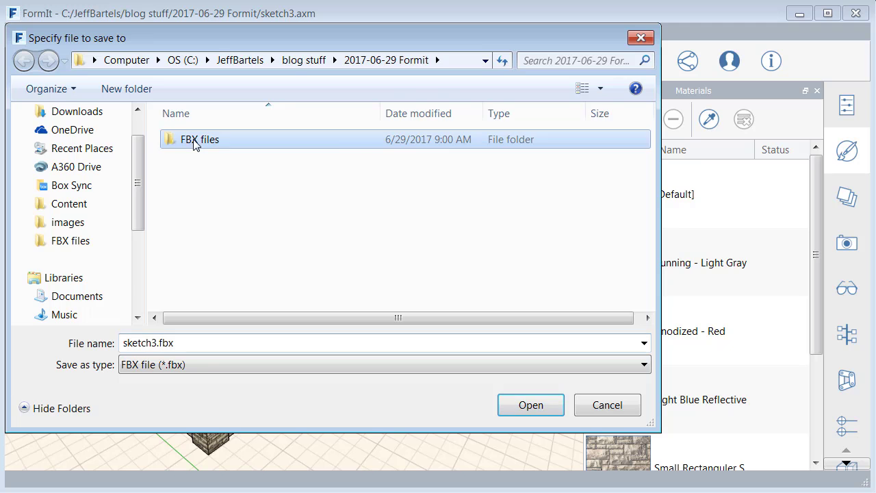
double_click(156, 342)
text(CarWash)
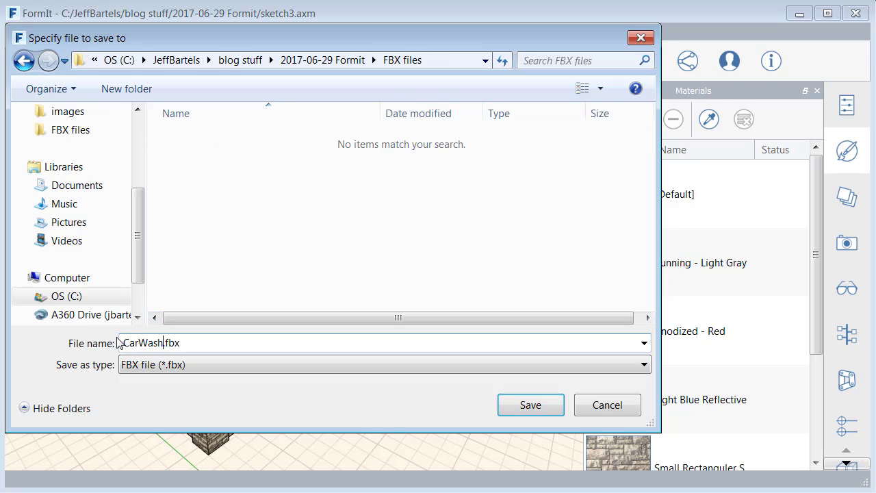
text(Bldg)
click(515, 406)
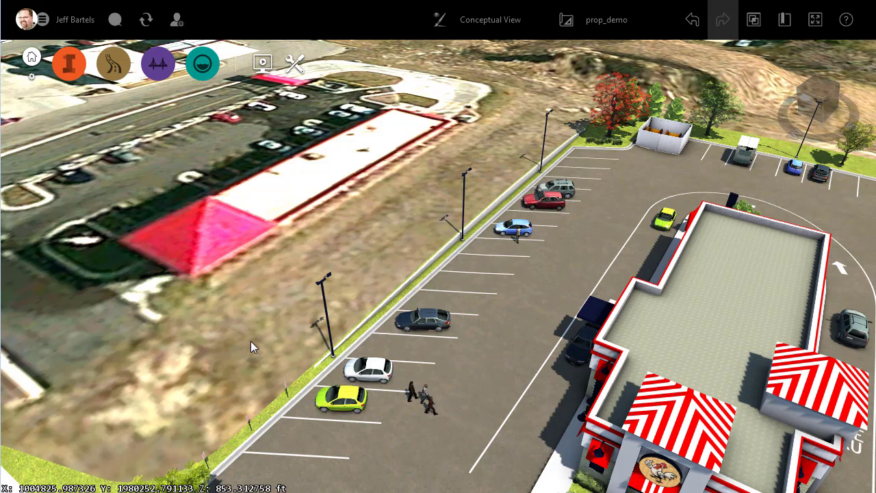
Drag CarWashBldg.fbx from the FBX files folder in Explorer into InfraWorks
key(super+e)
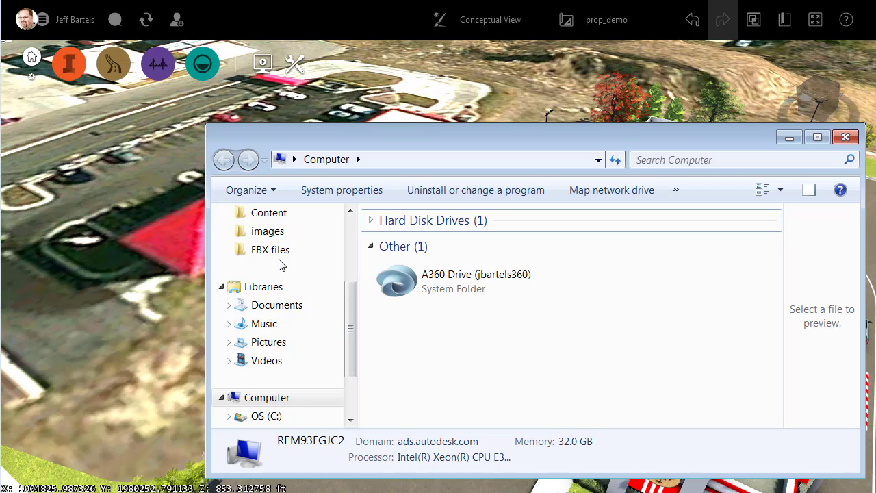
click(269, 251)
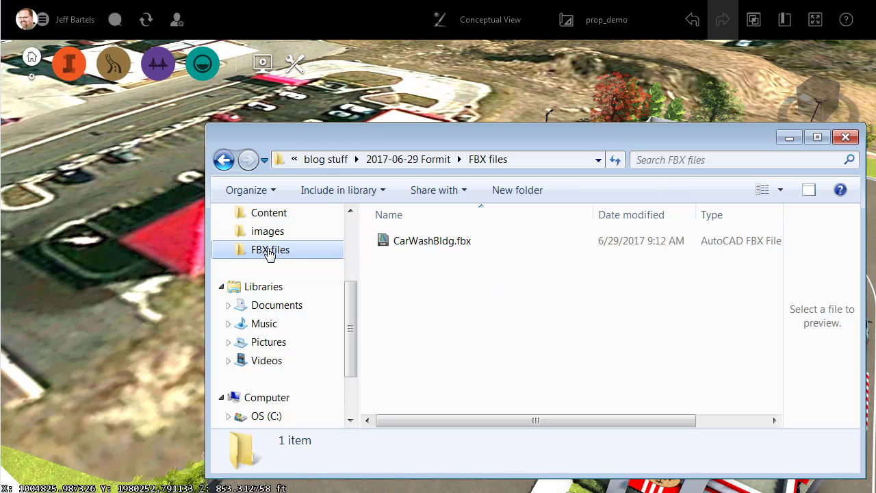
drag(391, 243, 152, 347)
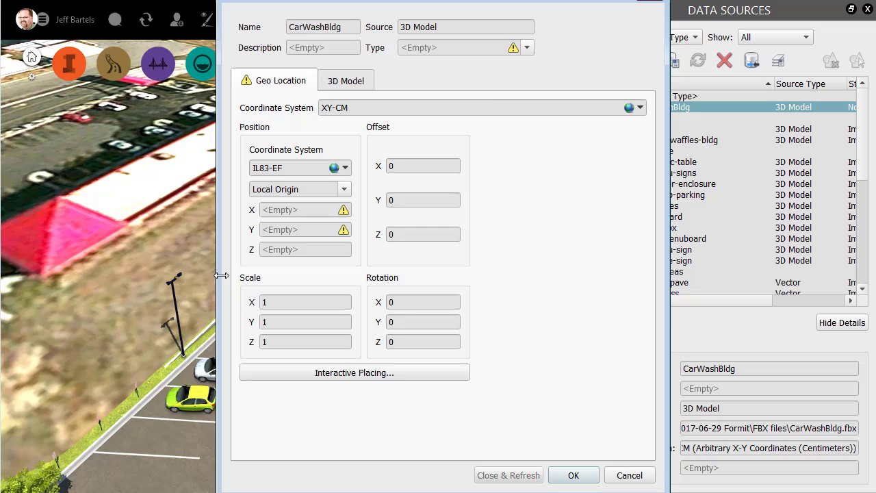
Set the CarWashBldg source type to Buildings and inspect its zoomed, orbited 3D preview
click(528, 48)
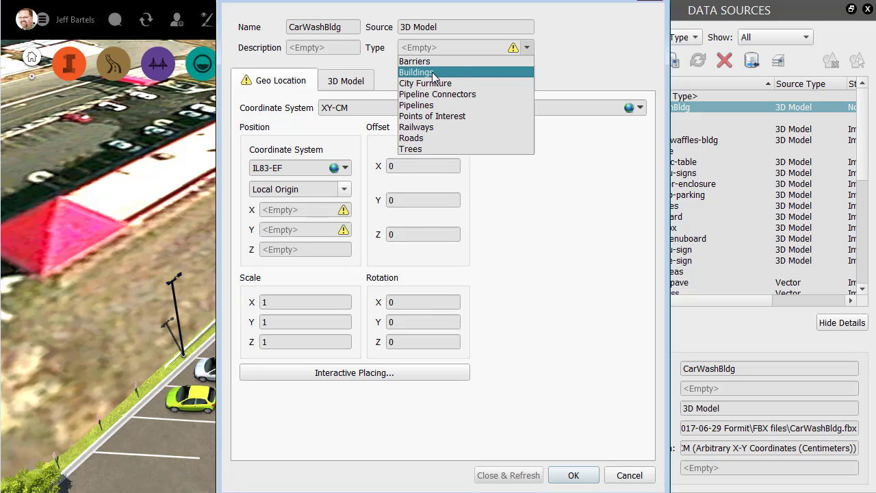
click(432, 72)
click(394, 82)
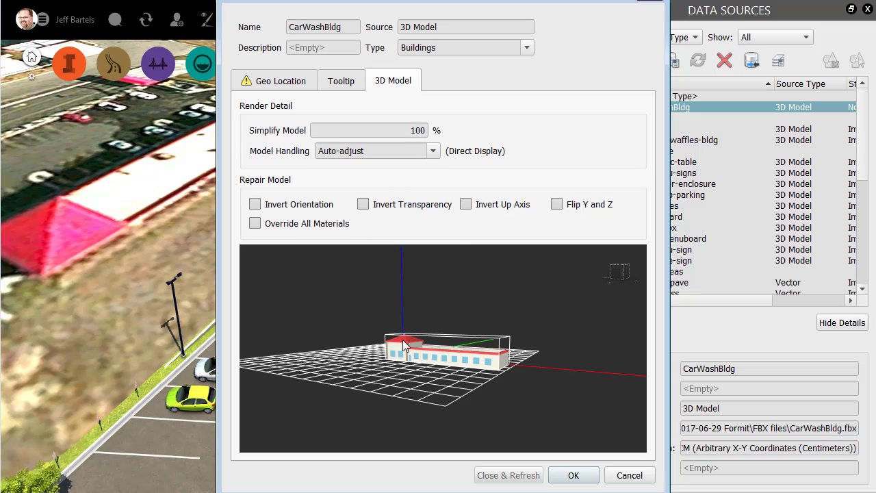
scroll(411, 360, up, 2)
scroll(410, 360, up, 2)
scroll(416, 382, up, 1)
scroll(422, 384, up, 2)
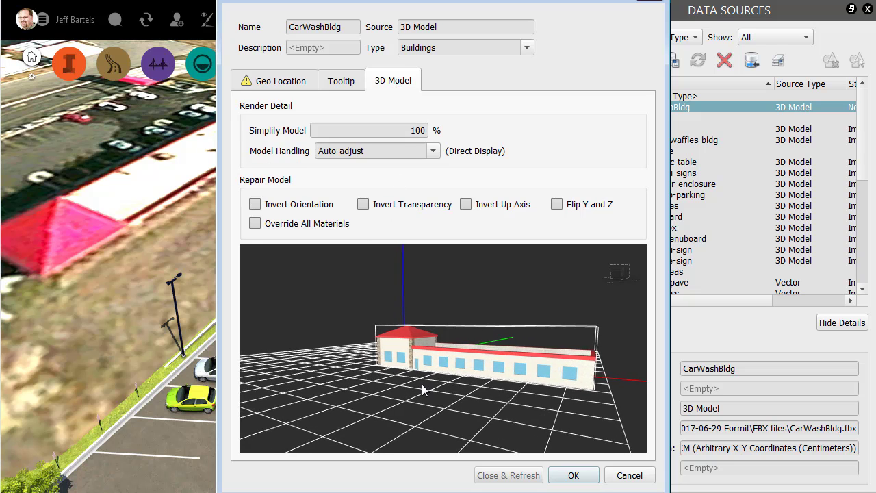
mouse_move(421, 384)
mouse_down()
mouse_move(467, 403)
mouse_move(442, 326)
mouse_up()
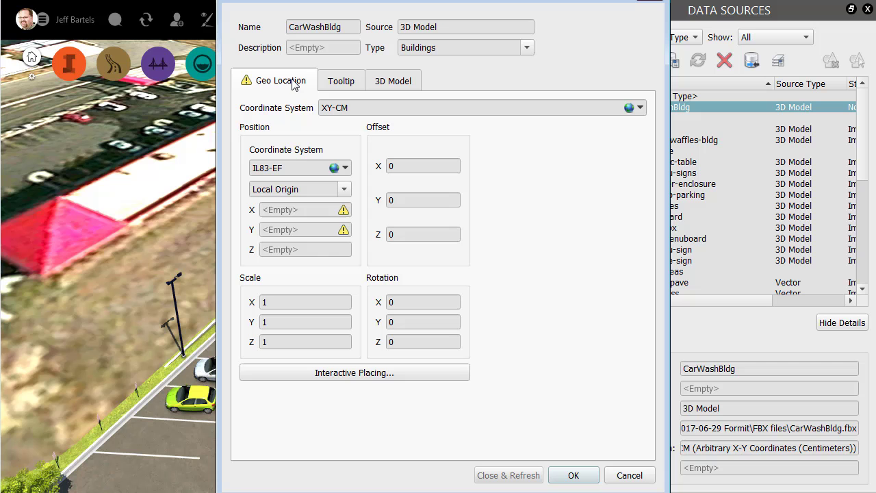
Enter 30.48 for the CarWashBldg X, Y and Z scale values
click(355, 373)
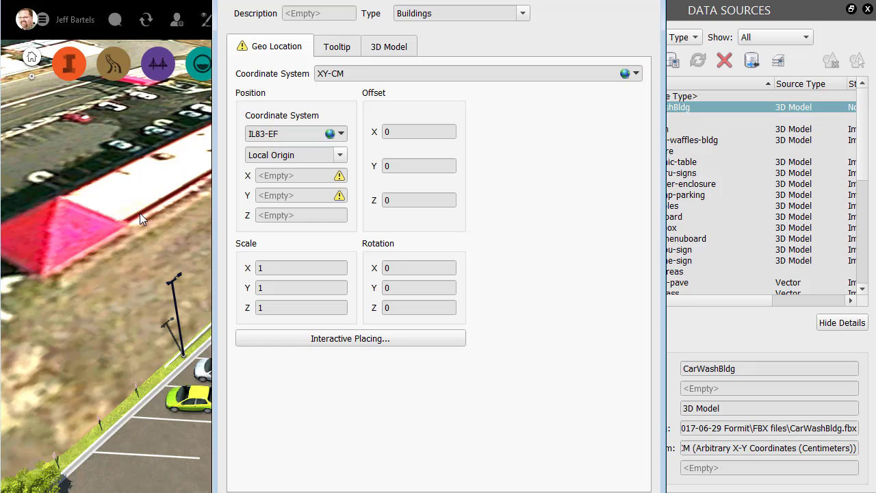
double_click(260, 268)
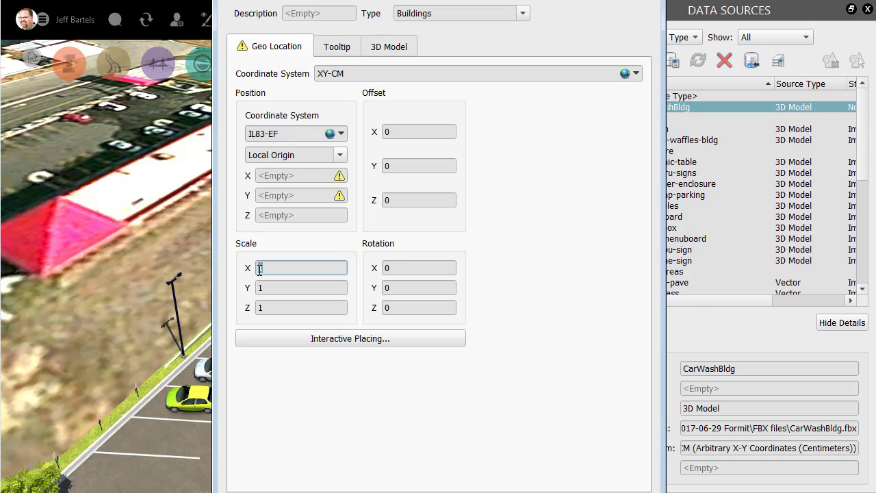
text(30.)
text(48)
double_click(263, 288)
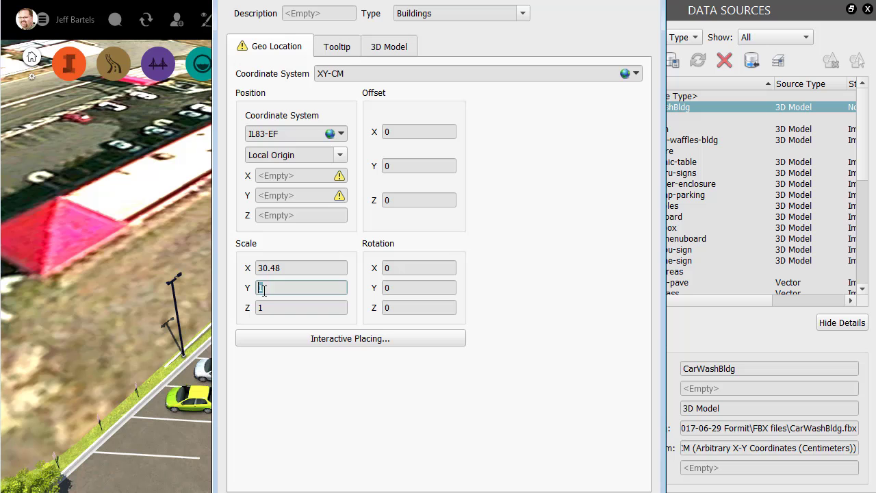
text(30.4)
text(8)
double_click(261, 308)
text(30.4)
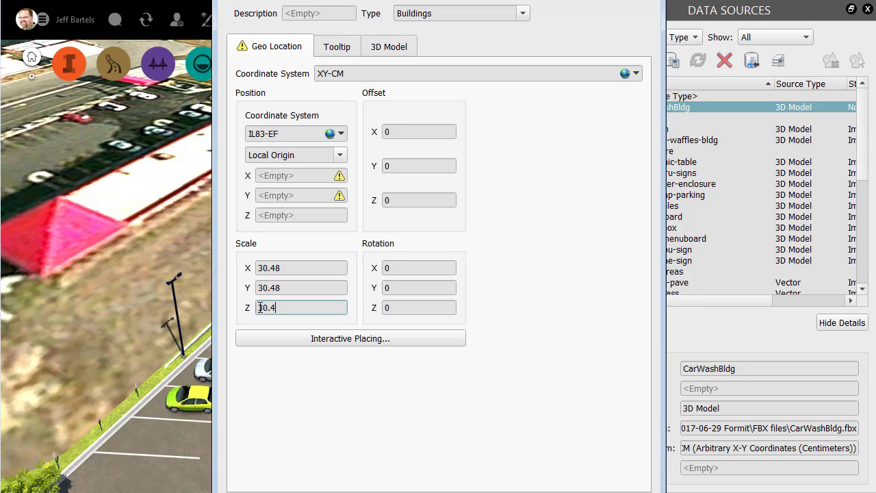
text(8)
Place the car wash on the empty lot beside the parking lot and refresh it in
click(293, 339)
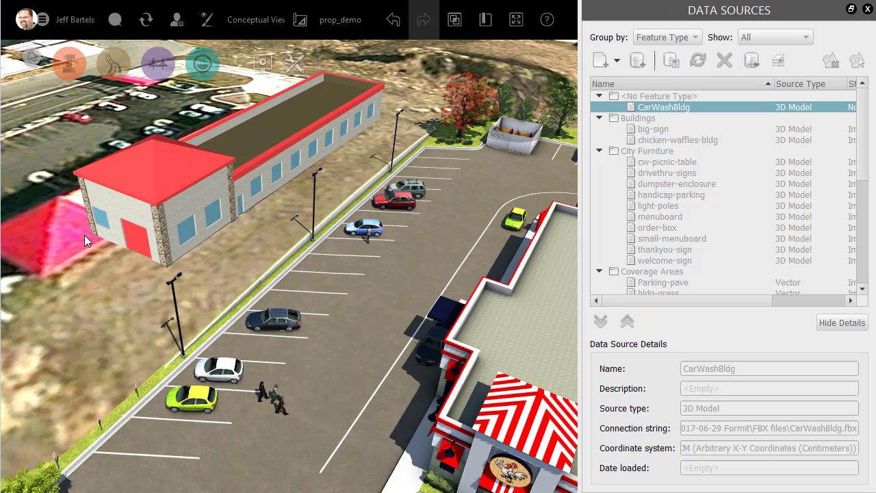
mouse_move(85, 235)
middle_down()
mouse_move(122, 235)
mouse_move(52, 235)
mouse_move(54, 241)
middle_up()
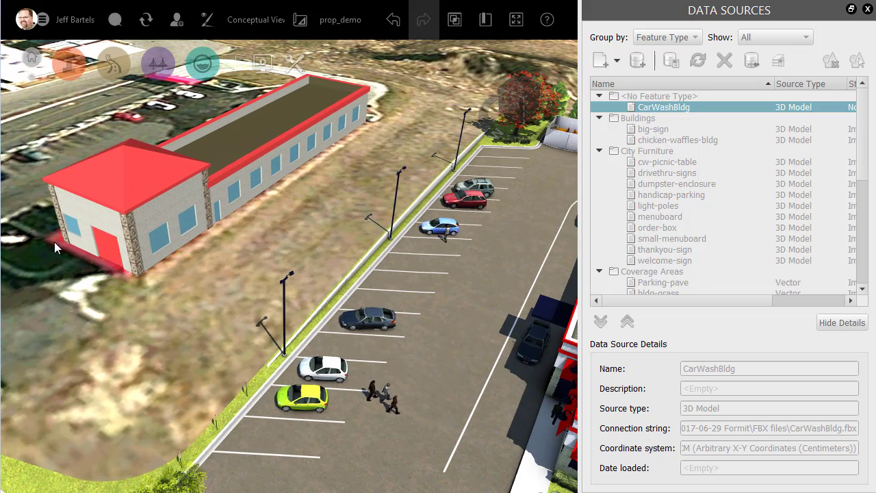
click(54, 241)
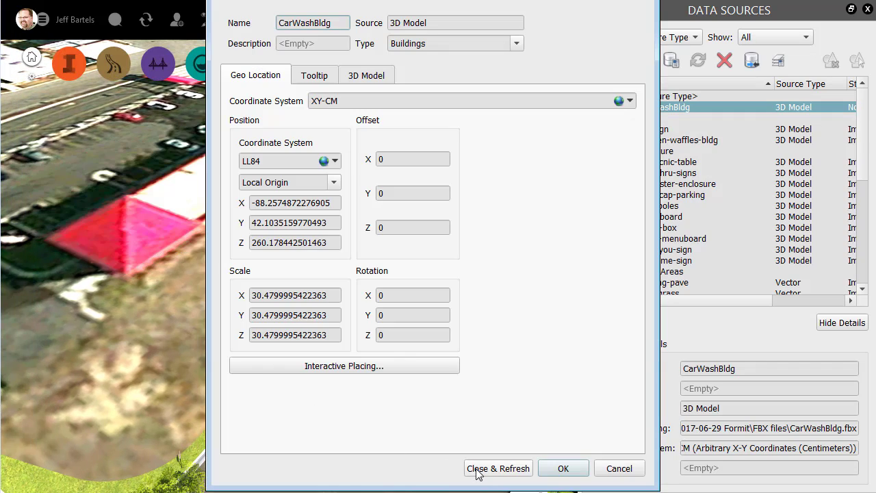
click(477, 472)
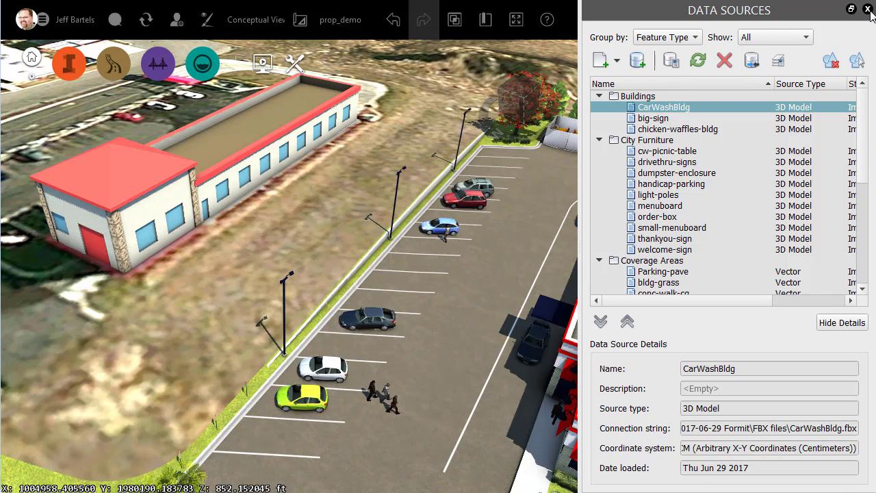
click(868, 10)
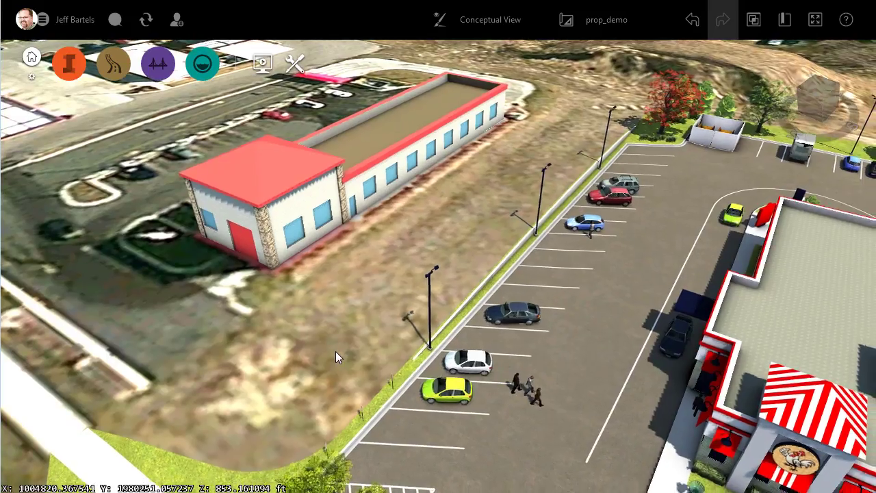
shift+middle_drag(336, 351, 300, 306)
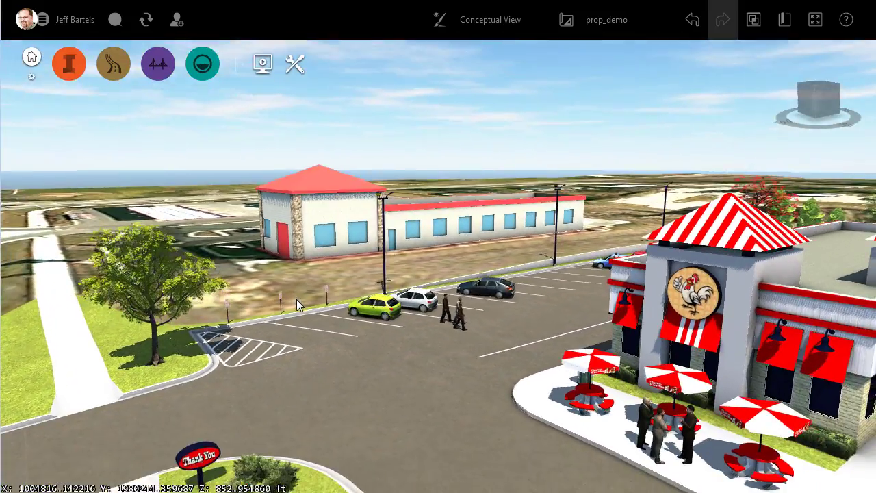
mouse_move(296, 299)
shift+middle_down()
mouse_move(347, 332)
mouse_move(441, 318)
mouse_move(326, 323)
shift+middle_up()
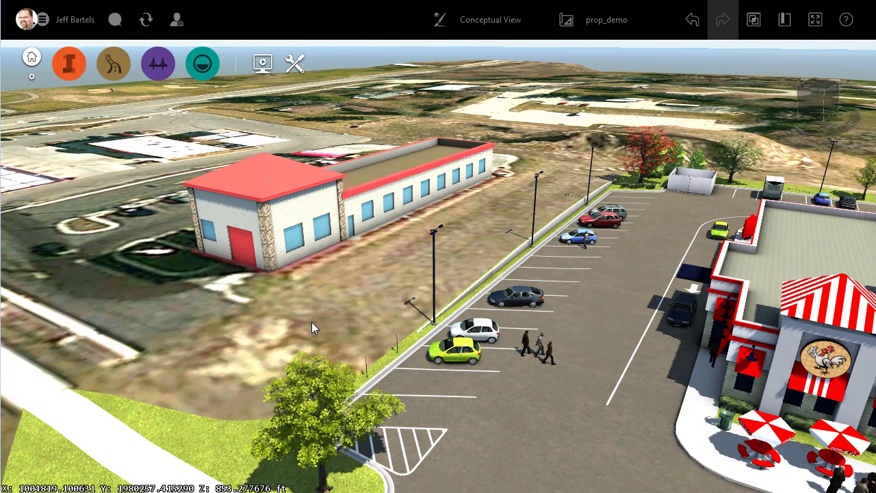